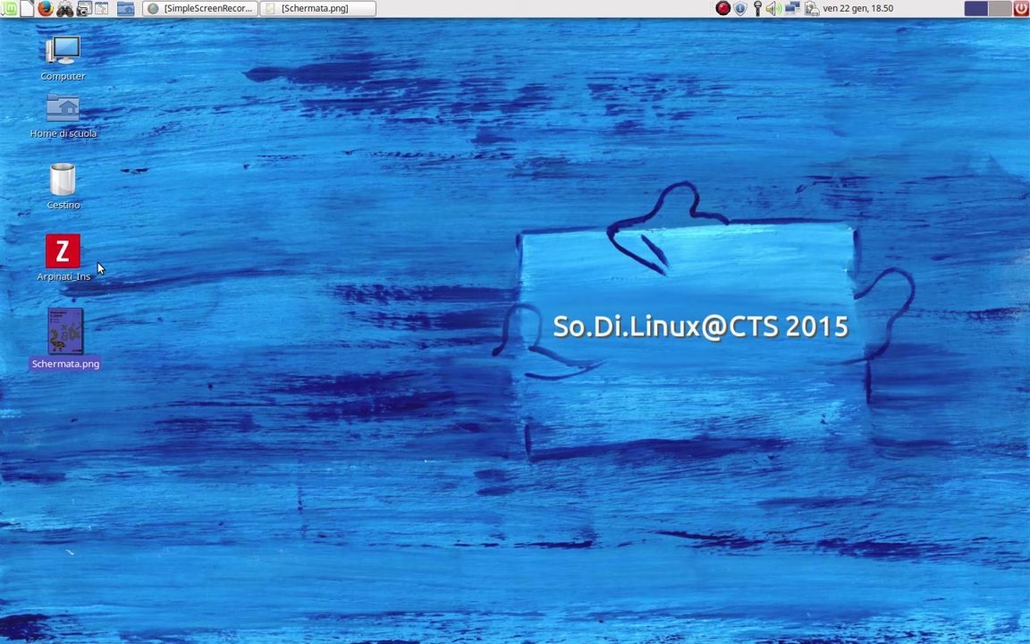
View the Schermata.png cover image from the desktop in an enlarged, repositioned window, and minimize it
{"action": "double_click", "coordinate": [63, 358]}
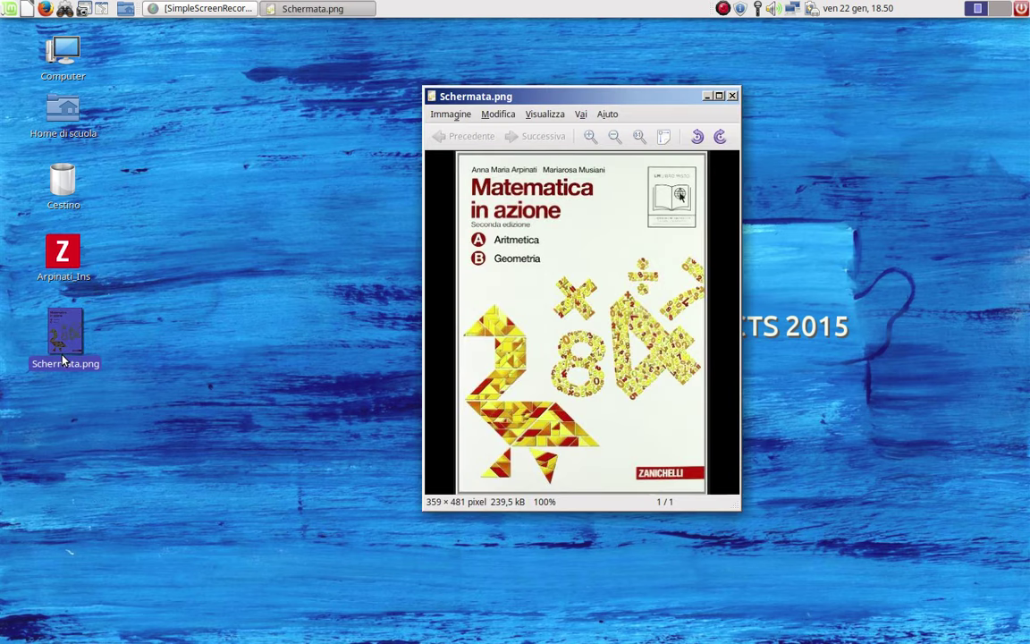
{"action": "left_click_drag", "start_coordinate": [585, 99], "coordinate": [454, 54]}
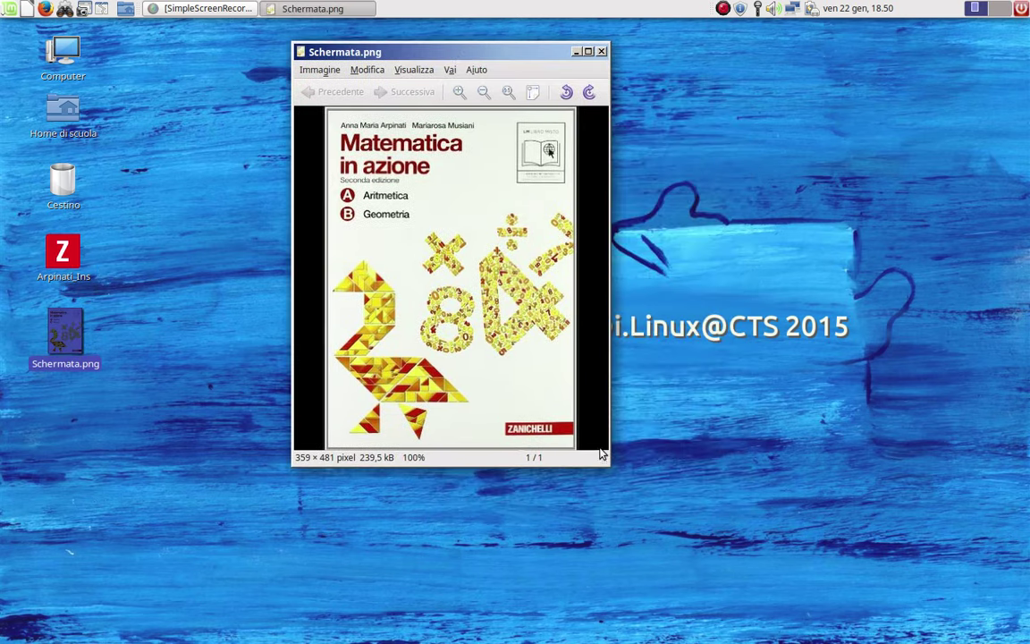
{"action": "left_click_drag", "start_coordinate": [607, 464], "coordinate": [731, 598]}
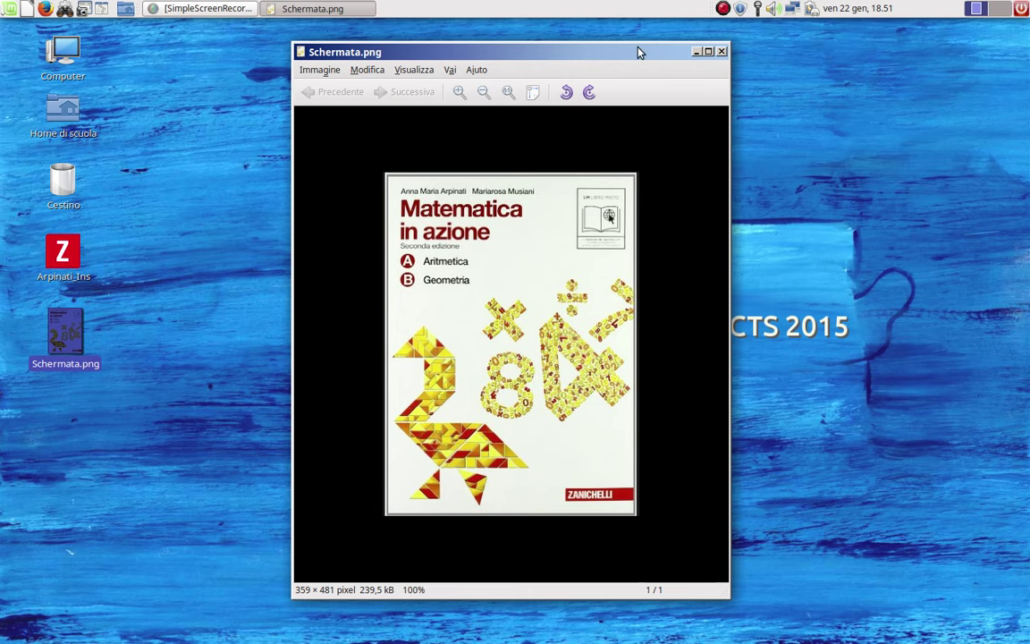
{"action": "left_click_drag", "start_coordinate": [639, 51], "coordinate": [633, 28]}
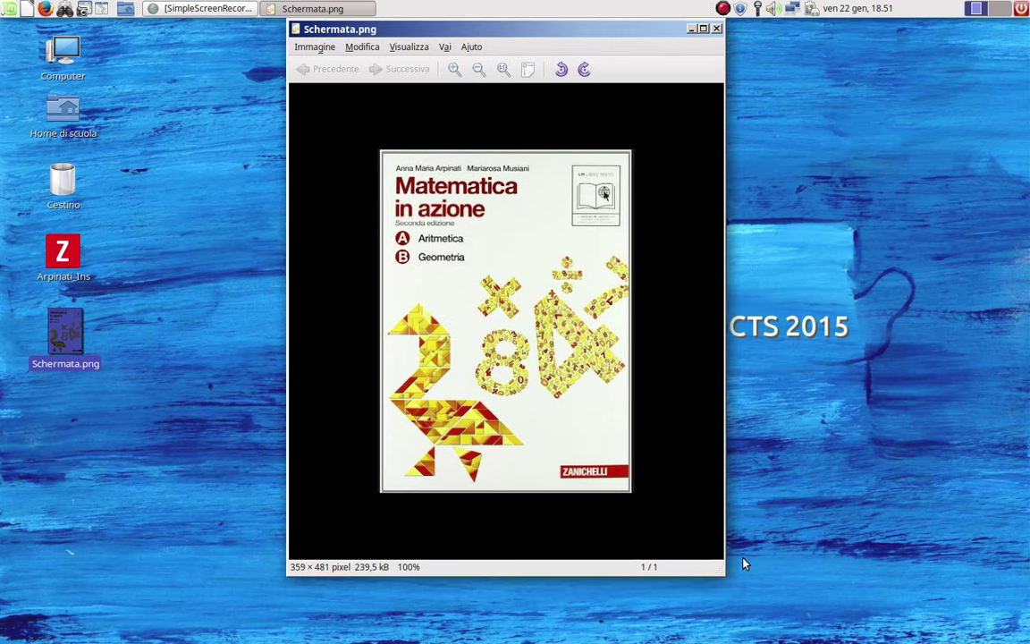
{"action": "left_click_drag", "start_coordinate": [712, 564], "coordinate": [733, 597]}
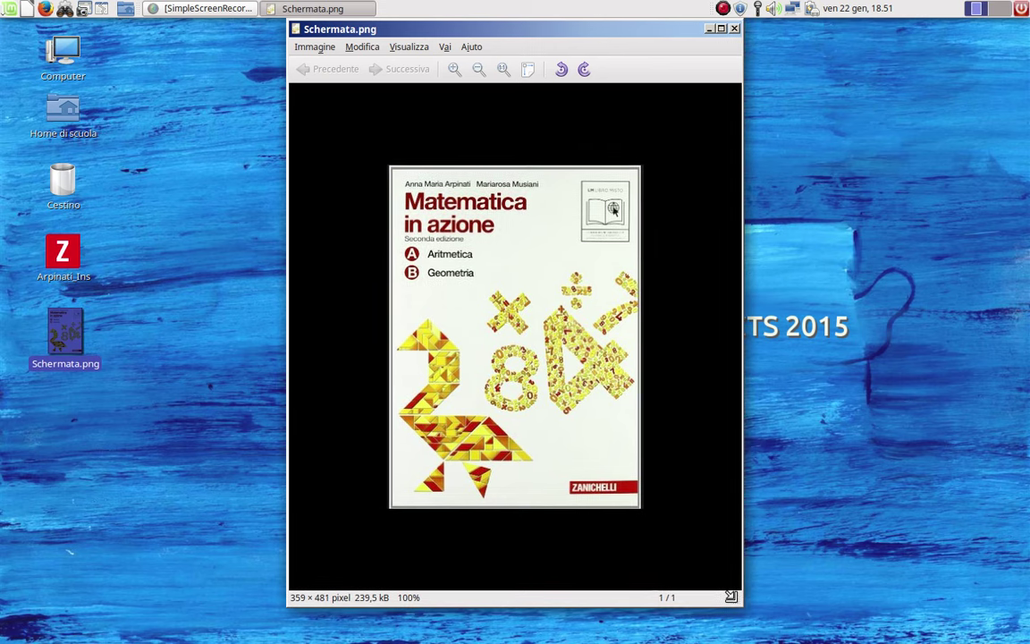
{"action": "left_click_drag", "start_coordinate": [563, 32], "coordinate": [527, 29]}
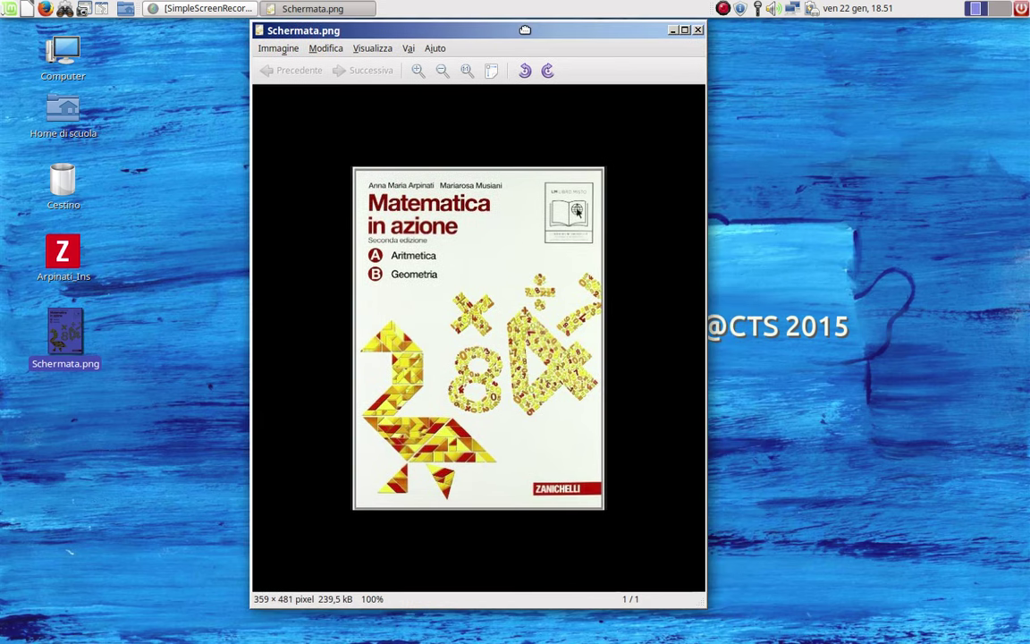
{"action": "left_click", "coordinate": [674, 29]}
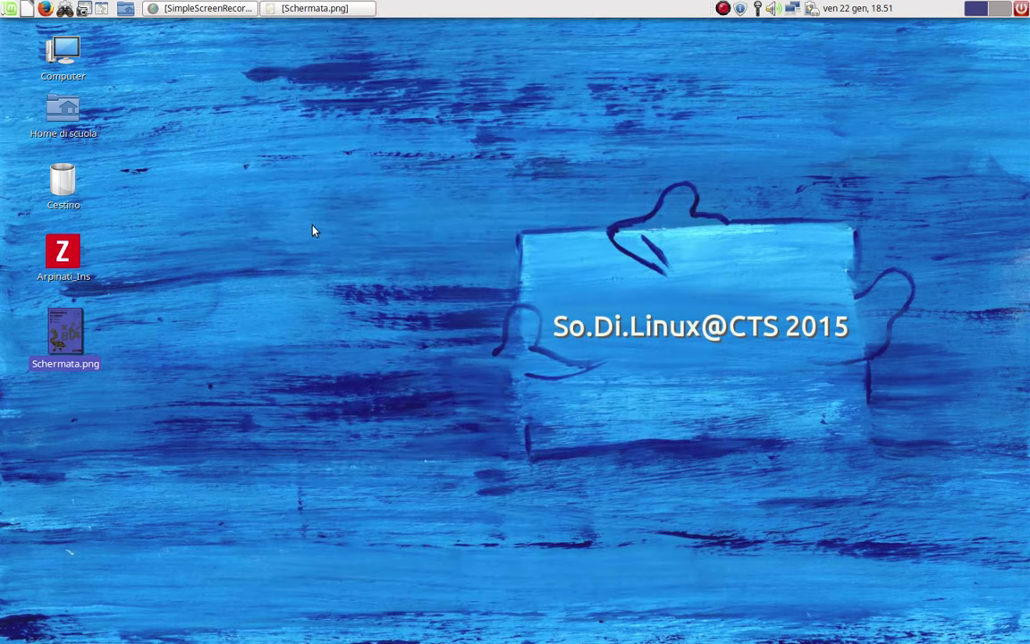
Open start.exe on the Arpinati_Ins volume with Wine Carica Programmi Windows, remembering it for DOS/Windows executables
{"action": "left_click", "coordinate": [62, 253]}
{"action": "double_click", "coordinate": [63, 253]}
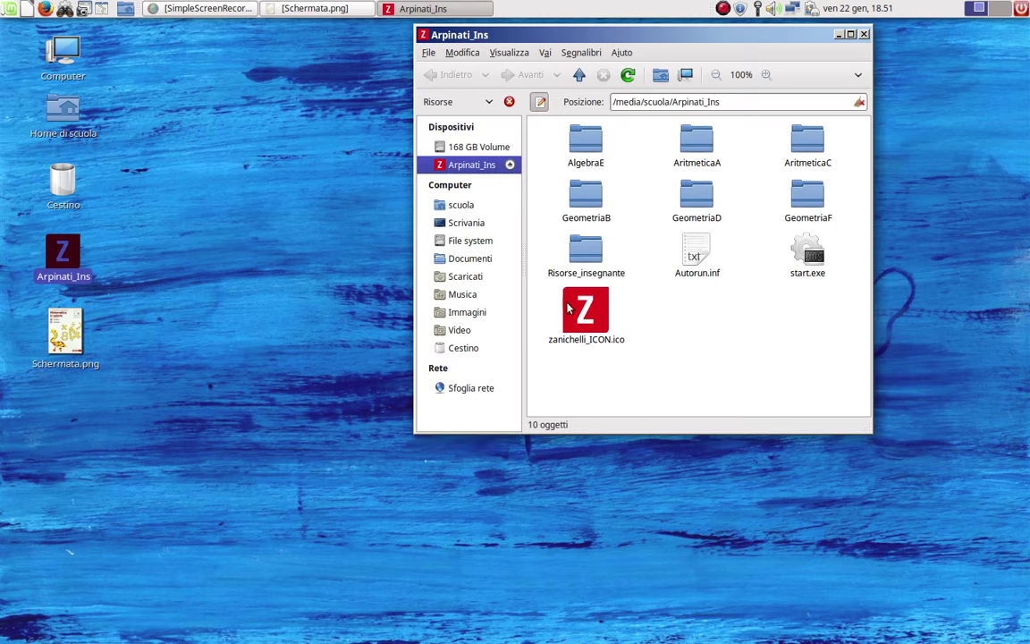
{"action": "right_click", "coordinate": [807, 257]}
{"action": "mouse_move", "coordinate": [831, 282]}
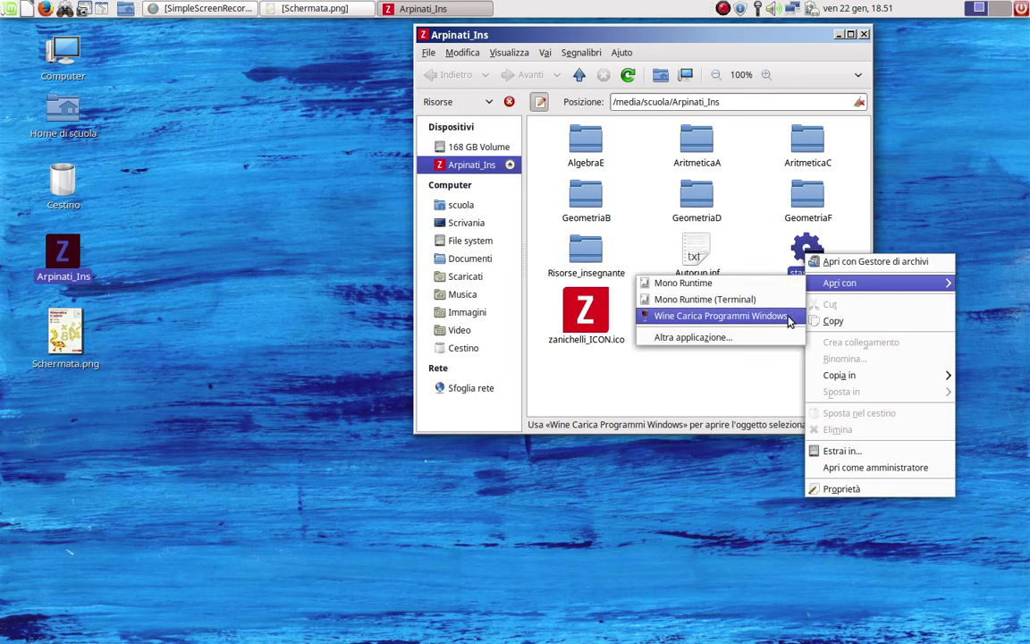
{"action": "left_click", "coordinate": [755, 340]}
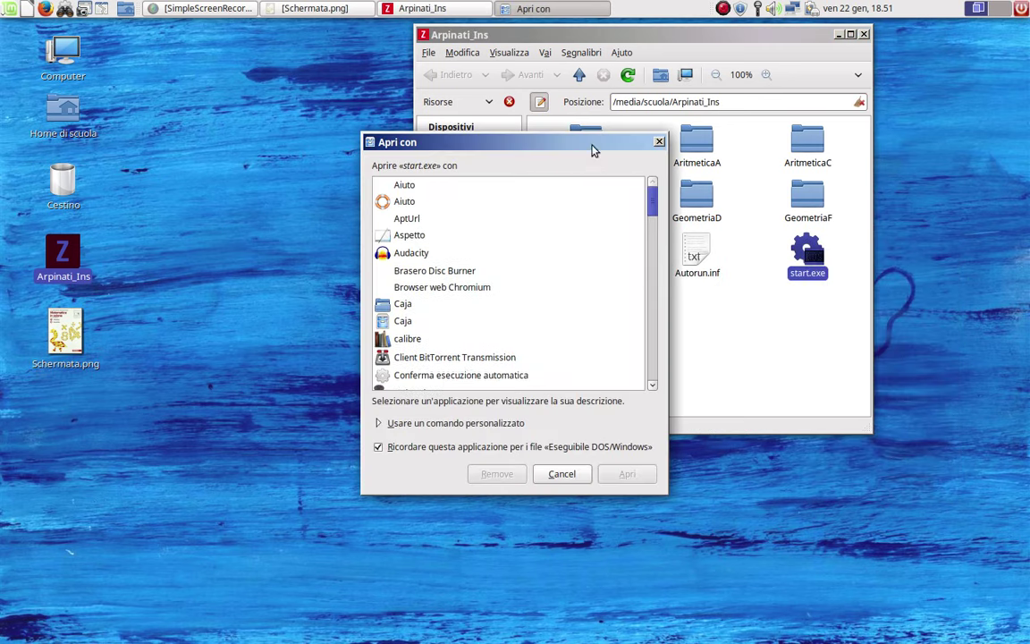
{"action": "left_click_drag", "start_coordinate": [652, 198], "coordinate": [652, 361]}
{"action": "left_click", "coordinate": [457, 362]}
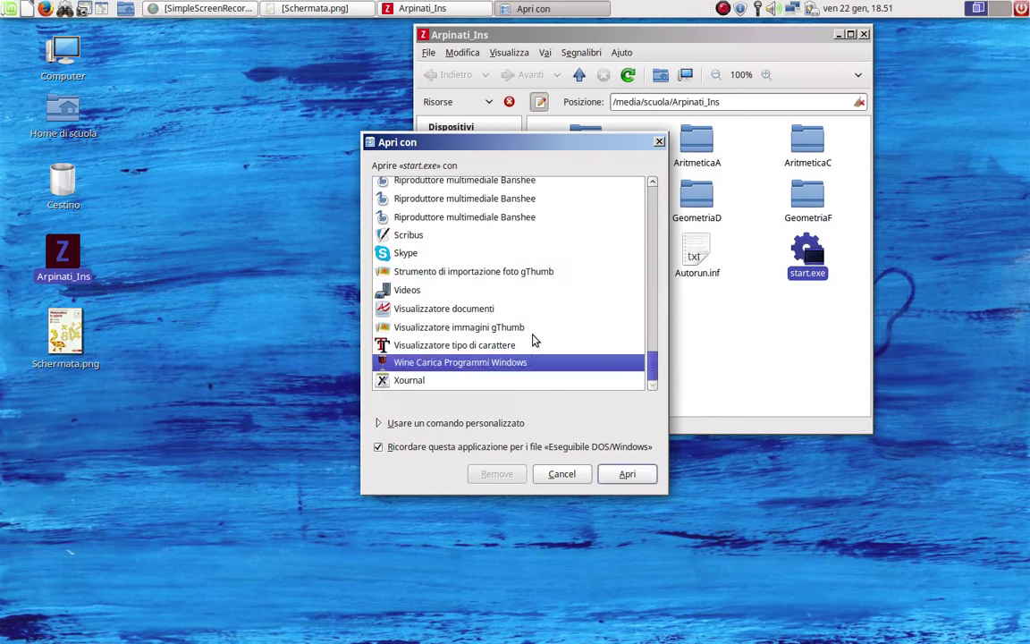
{"action": "left_click", "coordinate": [627, 475]}
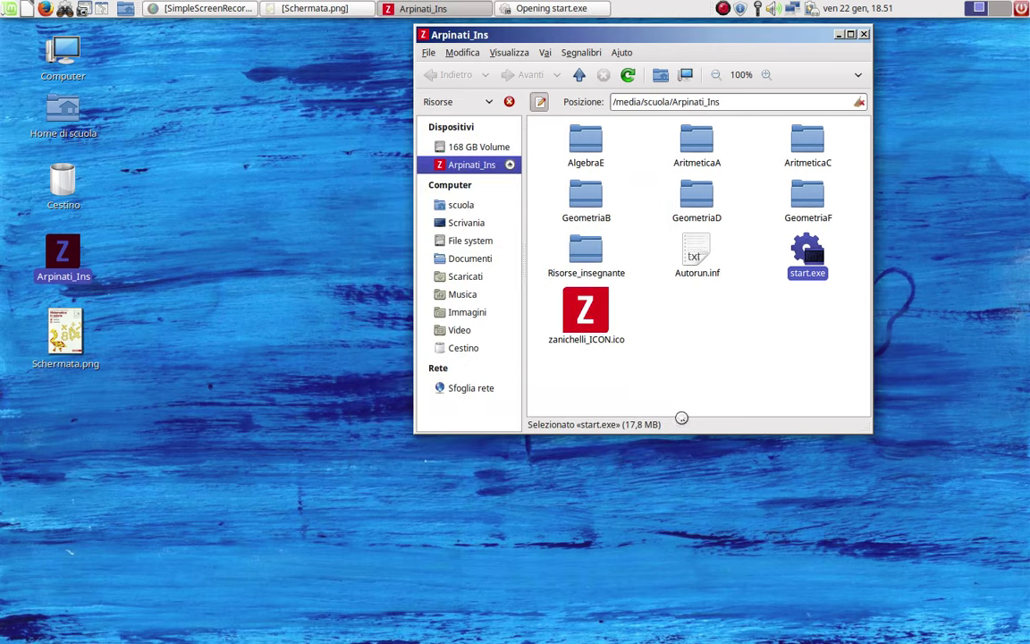
{"action": "left_click", "coordinate": [758, 373]}
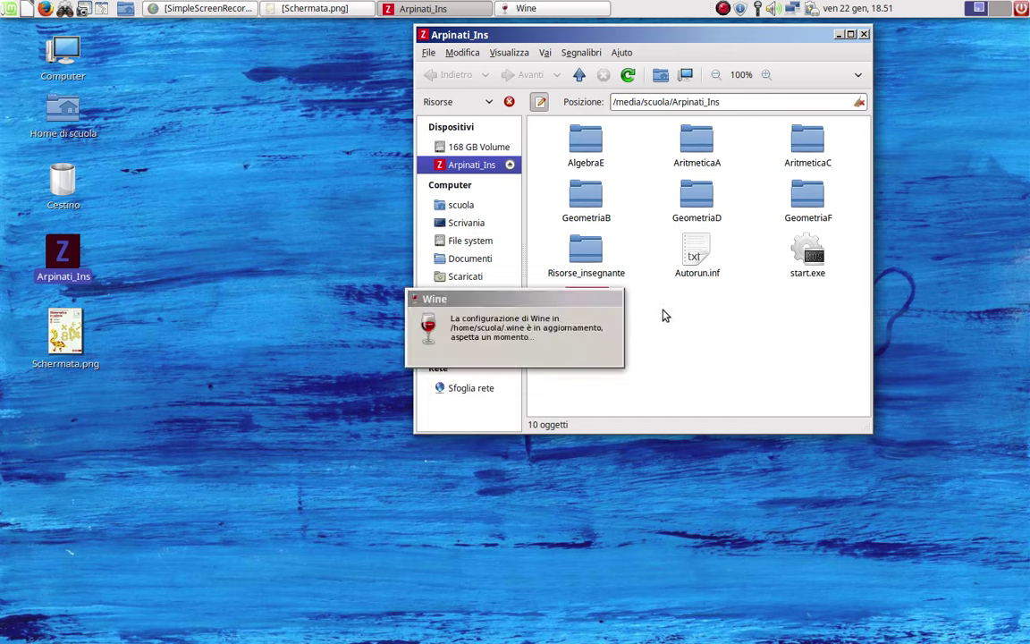
Move the Wine configuration notice aside and browse to the Animazioni folder inside GeometriaB
{"action": "left_click_drag", "start_coordinate": [600, 299], "coordinate": [412, 328]}
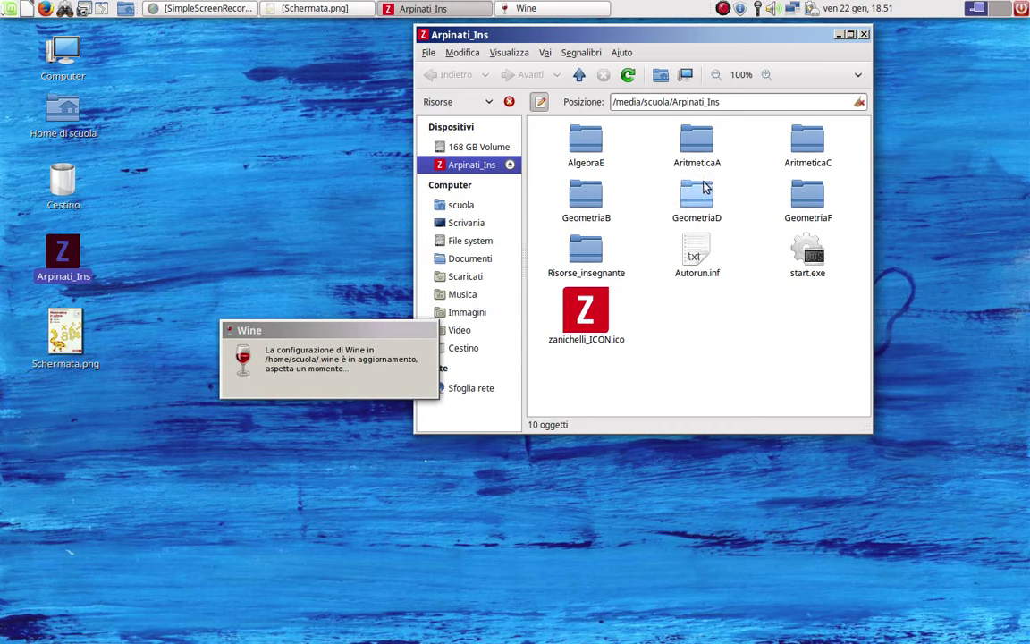
{"action": "left_click", "coordinate": [582, 197]}
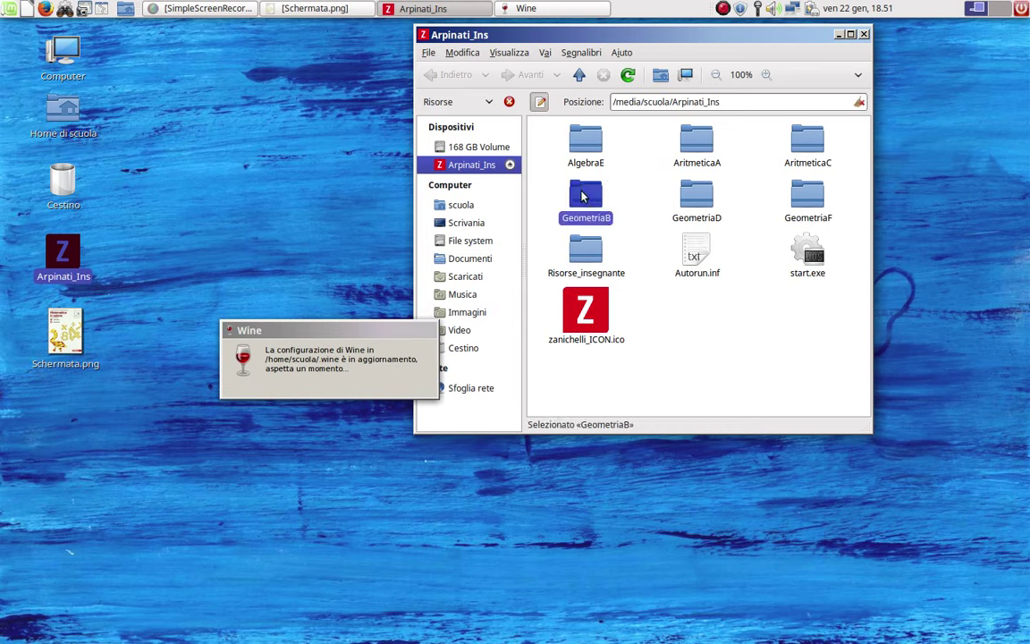
{"action": "double_click", "coordinate": [582, 196]}
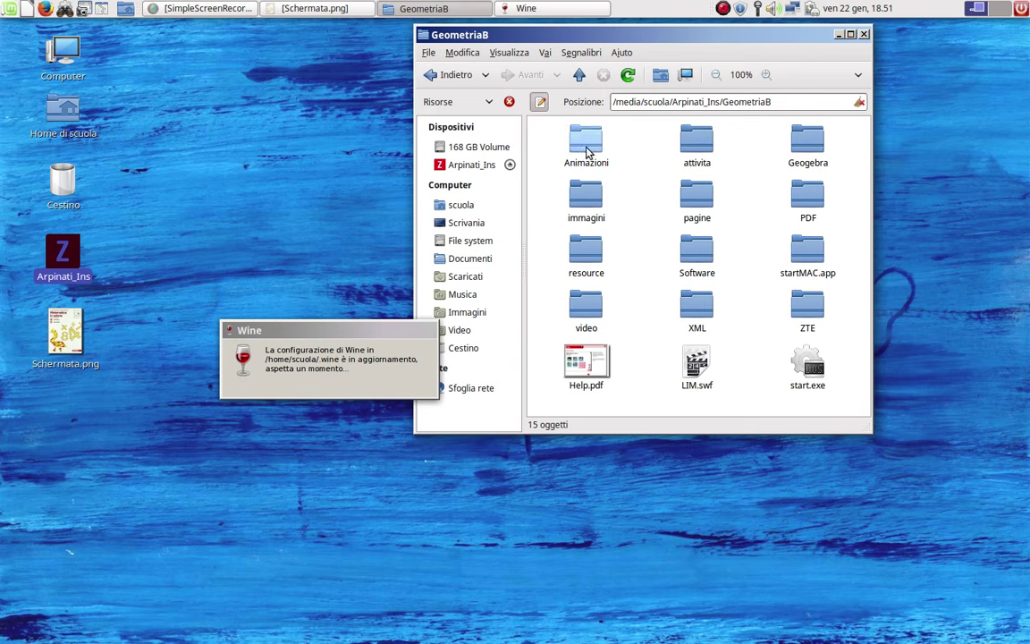
{"action": "double_click", "coordinate": [587, 152]}
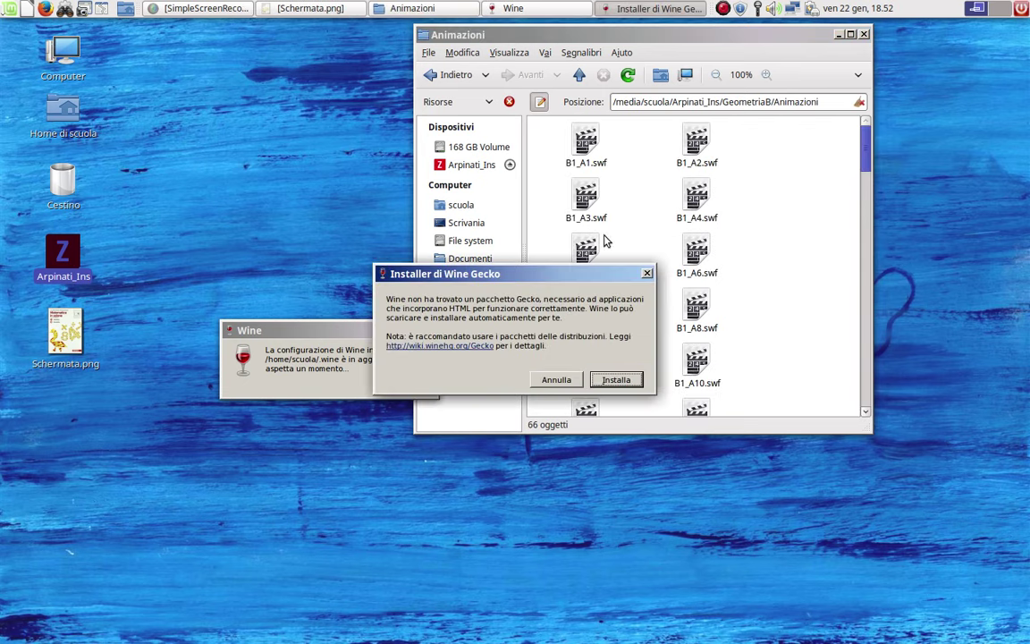
Install the Gecko package requested by Wine and close the Animazioni folder window
{"action": "left_click_drag", "start_coordinate": [597, 275], "coordinate": [380, 412]}
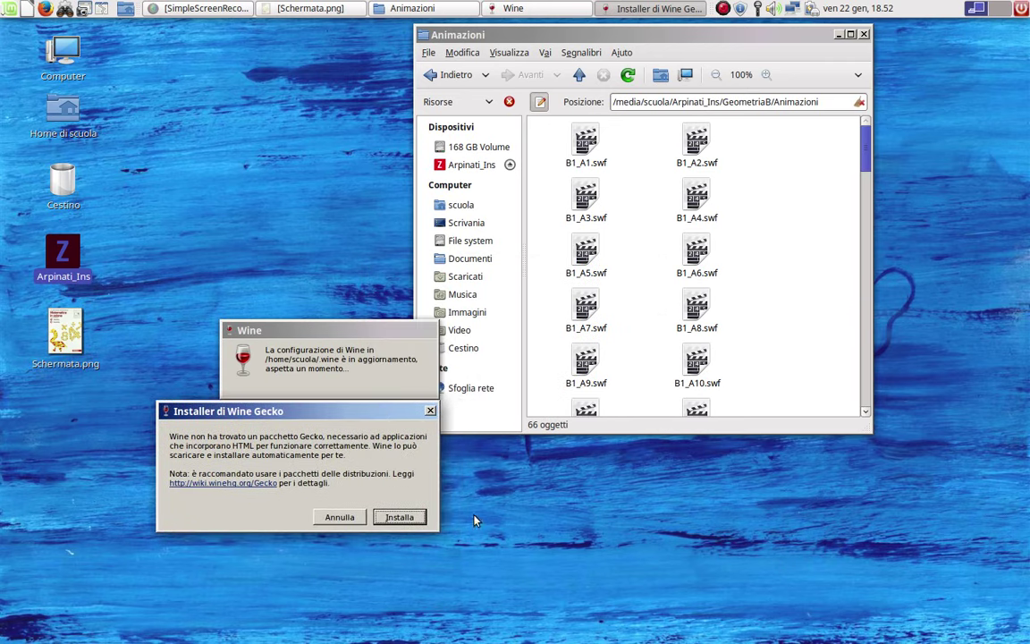
{"action": "left_click_drag", "start_coordinate": [632, 31], "coordinate": [844, 35]}
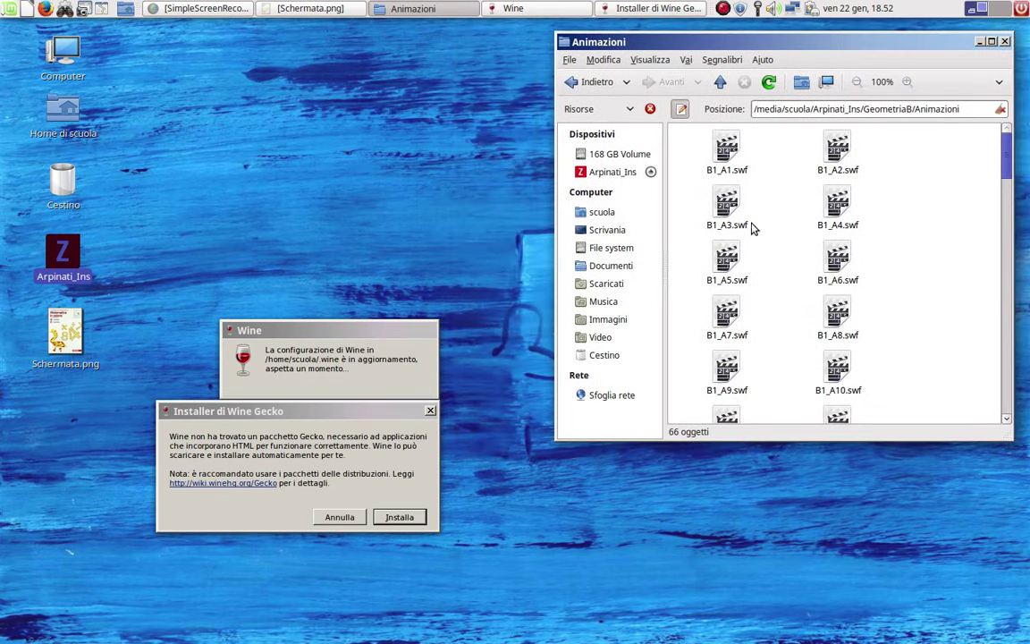
{"action": "left_click", "coordinate": [399, 517]}
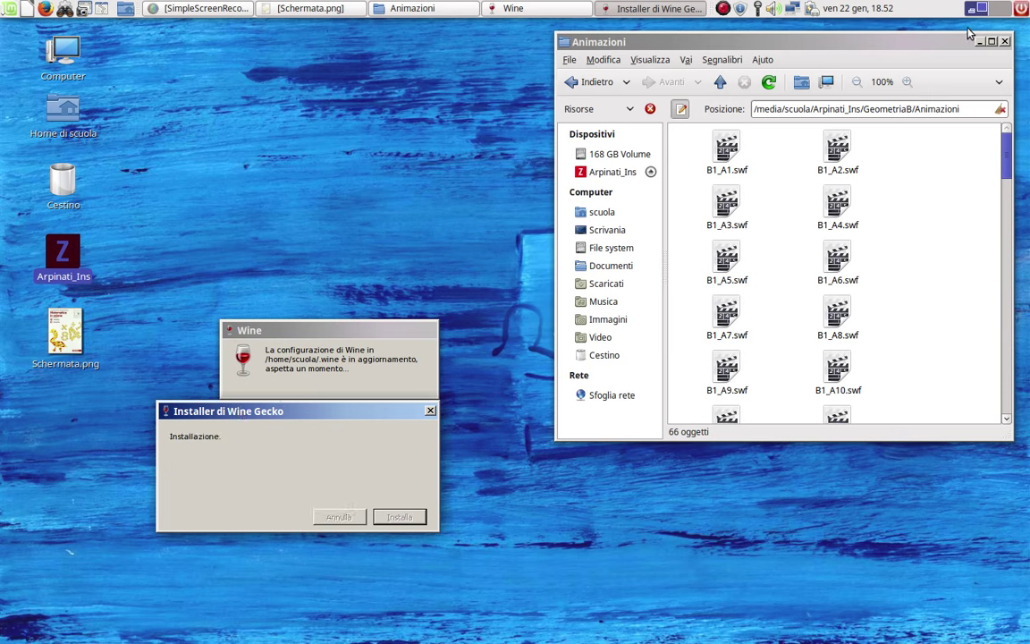
{"action": "left_click", "coordinate": [1005, 42]}
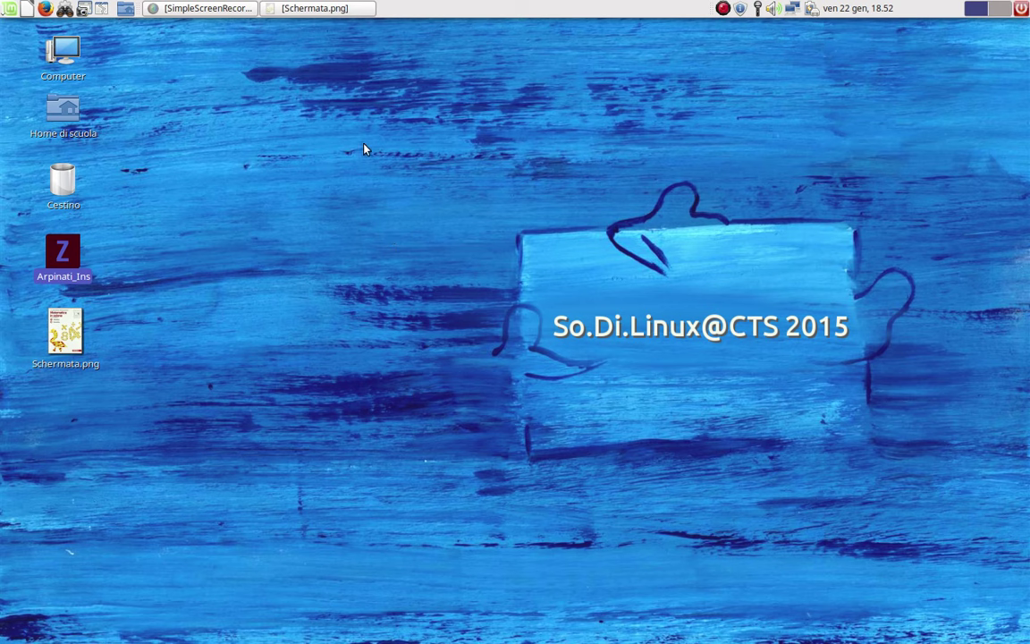
Check which default application is offered for start.exe on the Arpinati_Ins volume, and close the folder window
{"action": "double_click", "coordinate": [56, 259]}
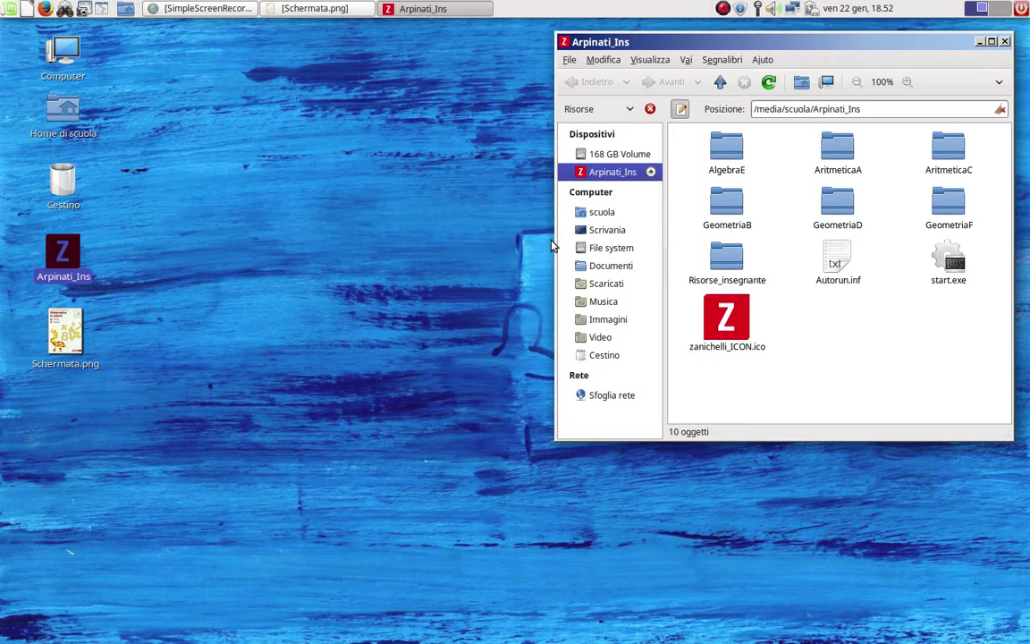
{"action": "right_click", "coordinate": [953, 265]}
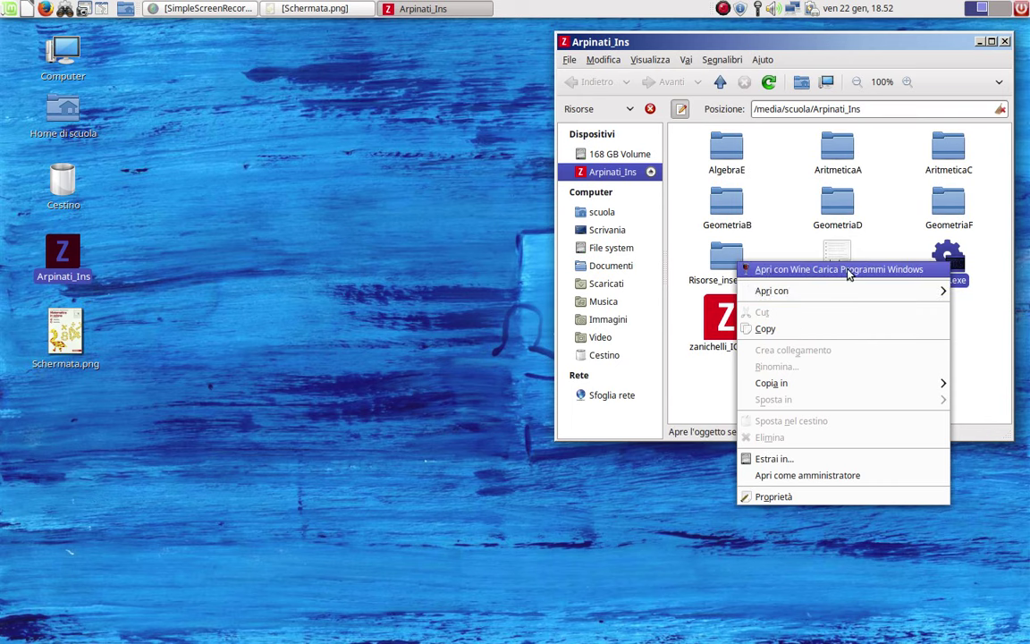
{"action": "left_click", "coordinate": [794, 200]}
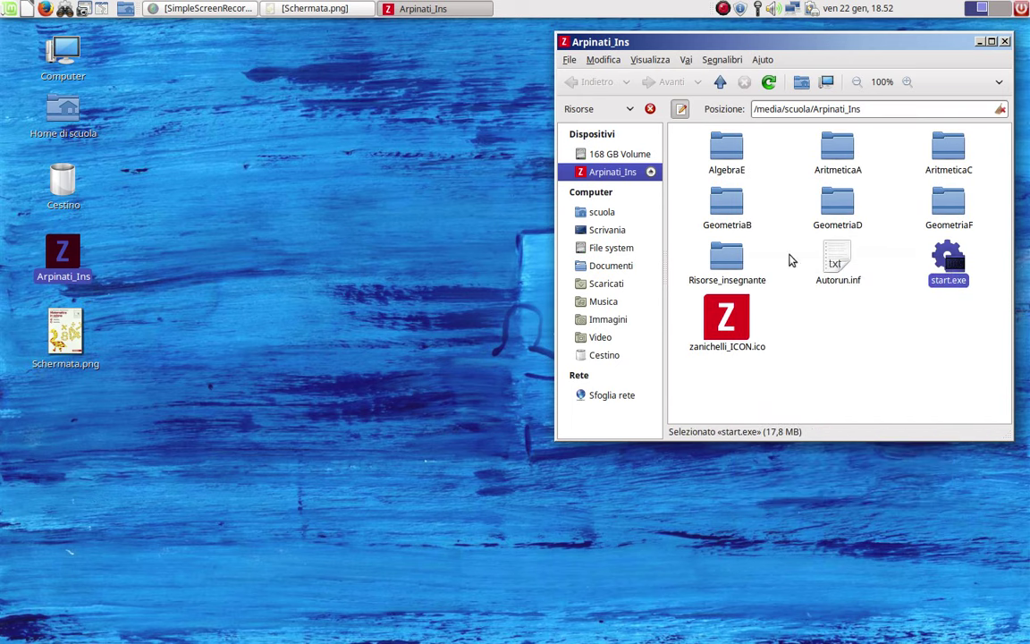
{"action": "left_click", "coordinate": [283, 113]}
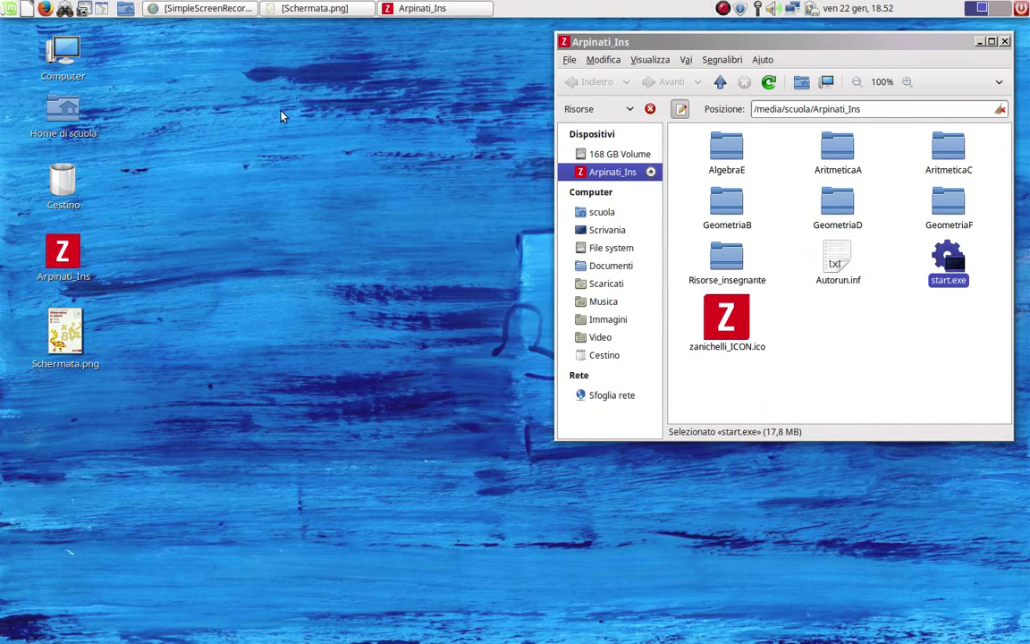
{"action": "left_click", "coordinate": [1005, 42]}
Open the Centro di controllo and close the Matematica in azione window
{"action": "left_click", "coordinate": [9, 8]}
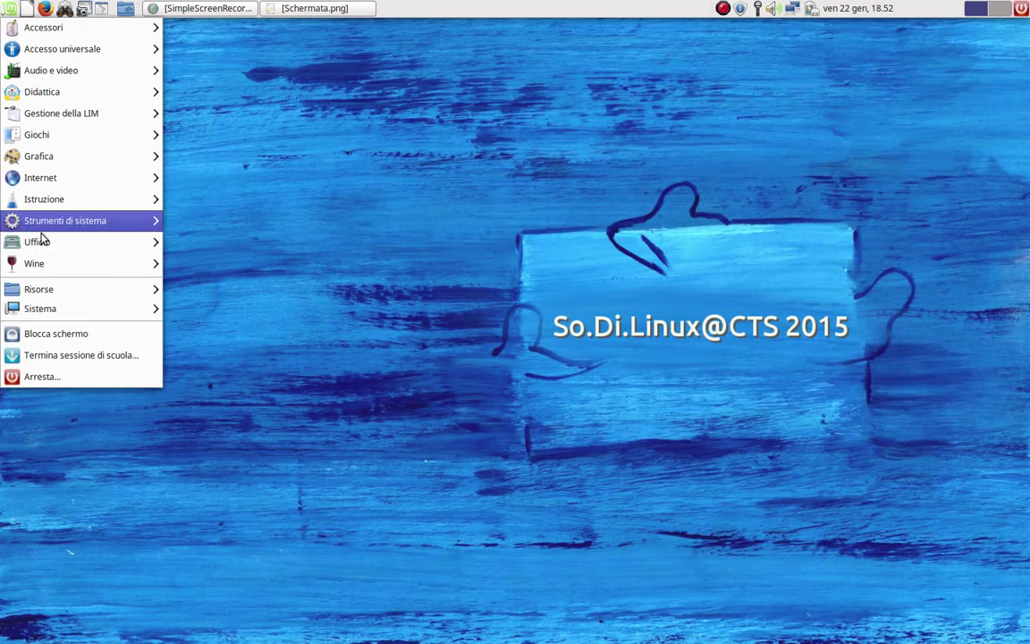
{"action": "mouse_move", "coordinate": [49, 293]}
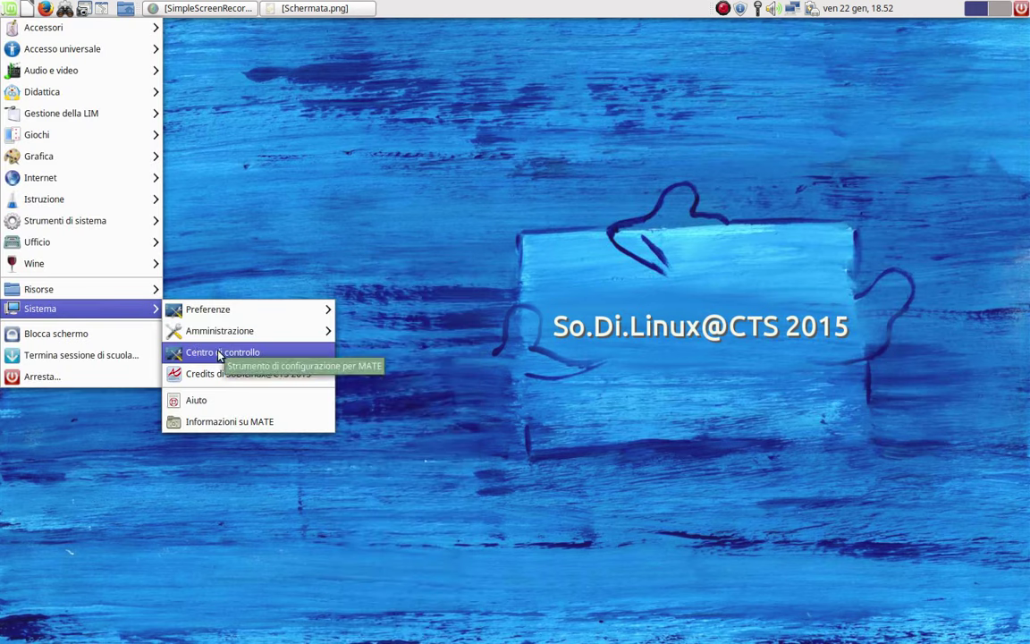
{"action": "left_click", "coordinate": [217, 350]}
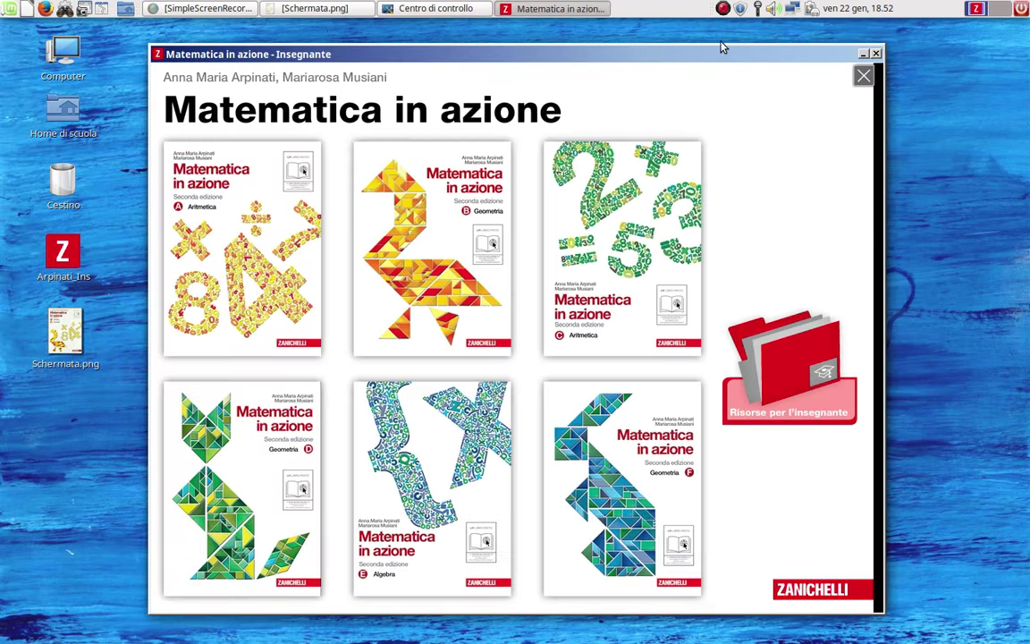
{"action": "left_click", "coordinate": [876, 54]}
Launch Gestore Applicazioni from the System group, authenticating with the administrative password
{"action": "scroll", "coordinate": [599, 385], "scroll_direction": "down", "scroll_amount": 3}
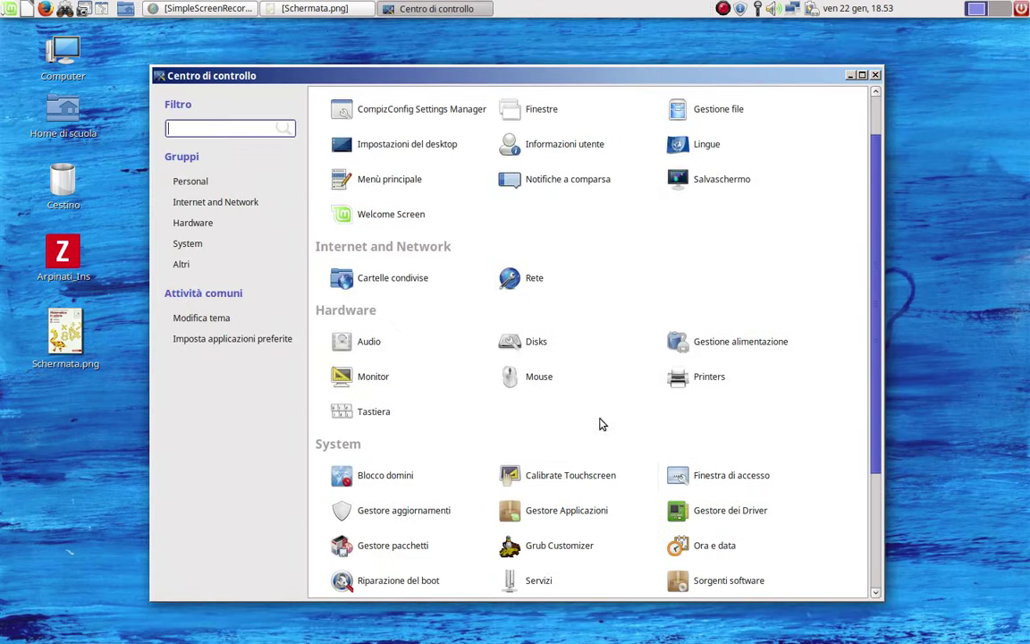
{"action": "left_click", "coordinate": [579, 456]}
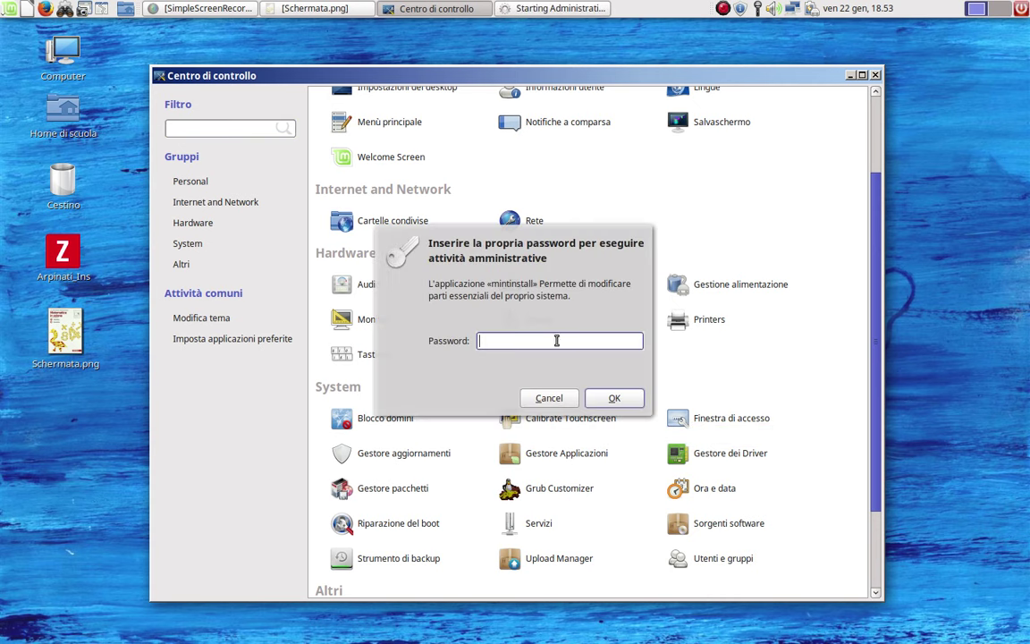
{"action": "type", "text": "••••••••"}
{"action": "key", "text": "Return"}
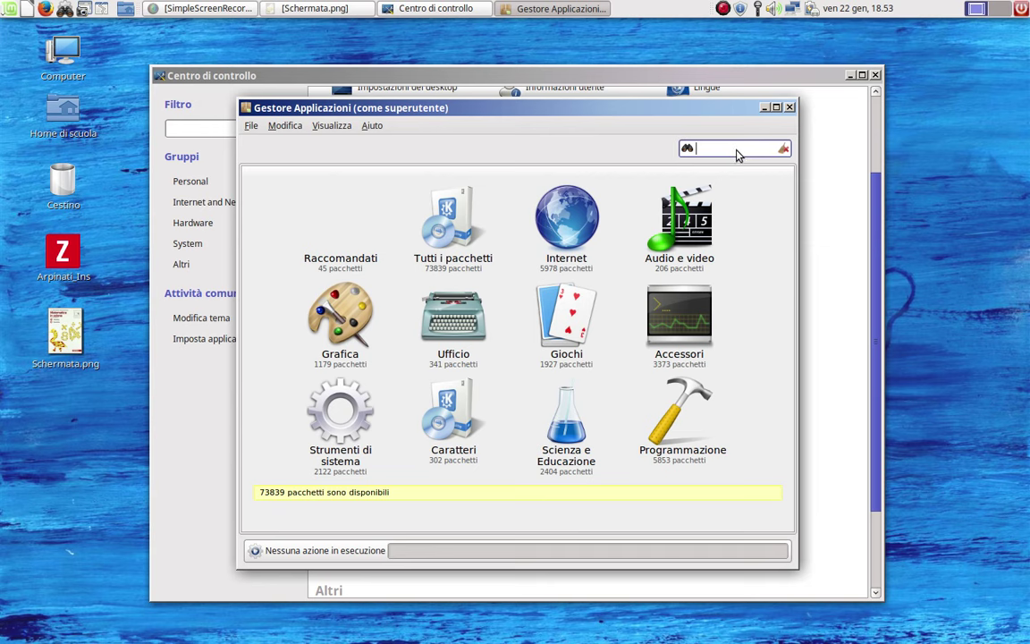
Search the packages for "gnash" and install the gnash SWF player
{"action": "type", "text": "gnas"}
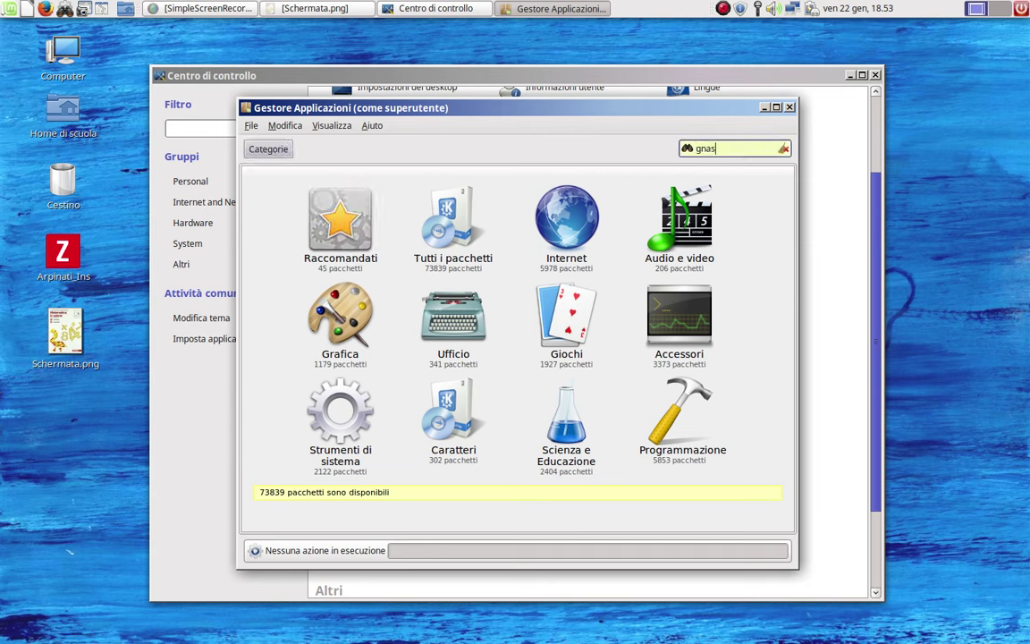
{"action": "type", "text": "h"}
{"action": "left_click", "coordinate": [323, 184]}
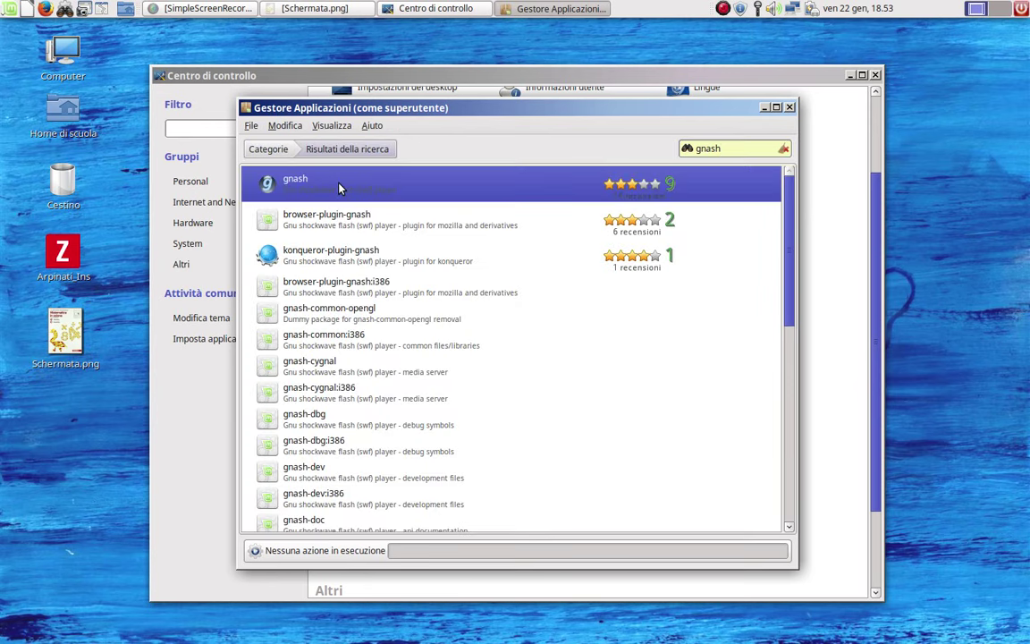
{"action": "left_click", "coordinate": [395, 198]}
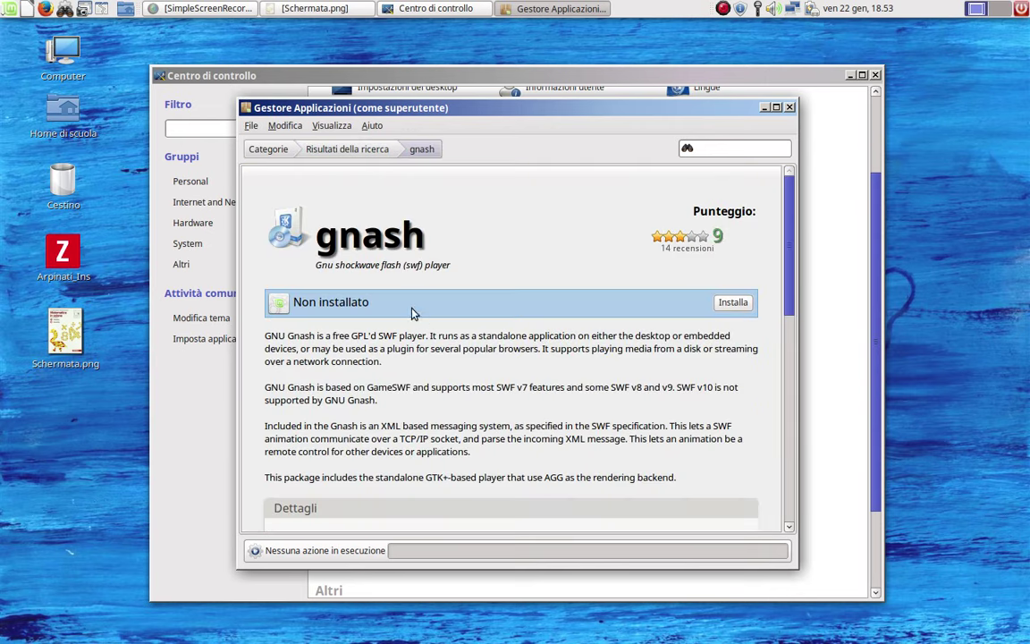
{"action": "left_click", "coordinate": [733, 304]}
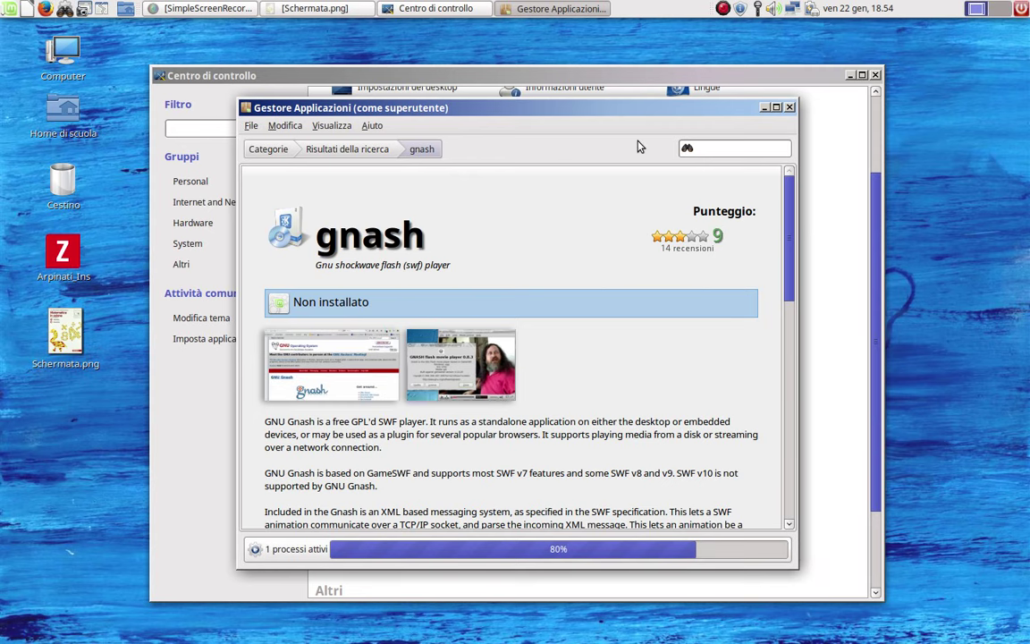
Close Gestore Applicazioni once the gnash installation is complete, along with the Centro di controllo
{"action": "left_click_drag", "start_coordinate": [638, 111], "coordinate": [669, 135]}
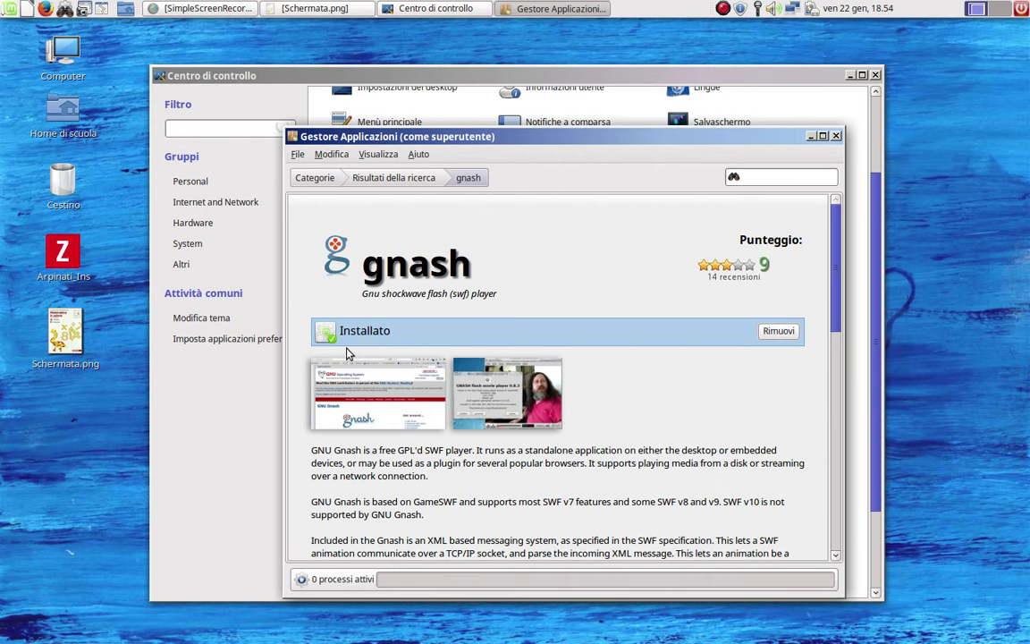
{"action": "left_click", "coordinate": [835, 137]}
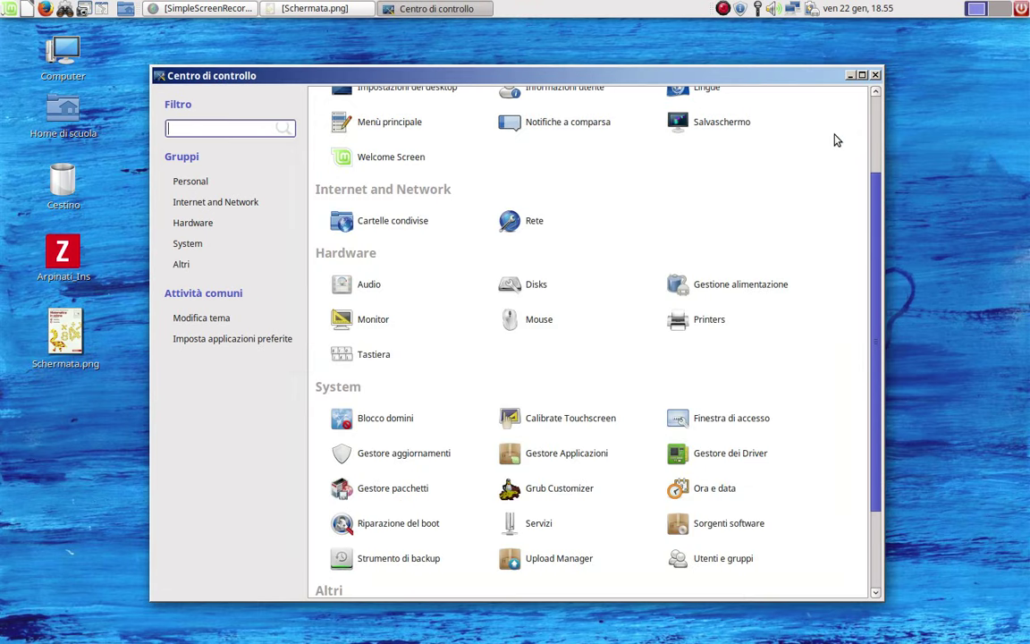
{"action": "left_click", "coordinate": [876, 75]}
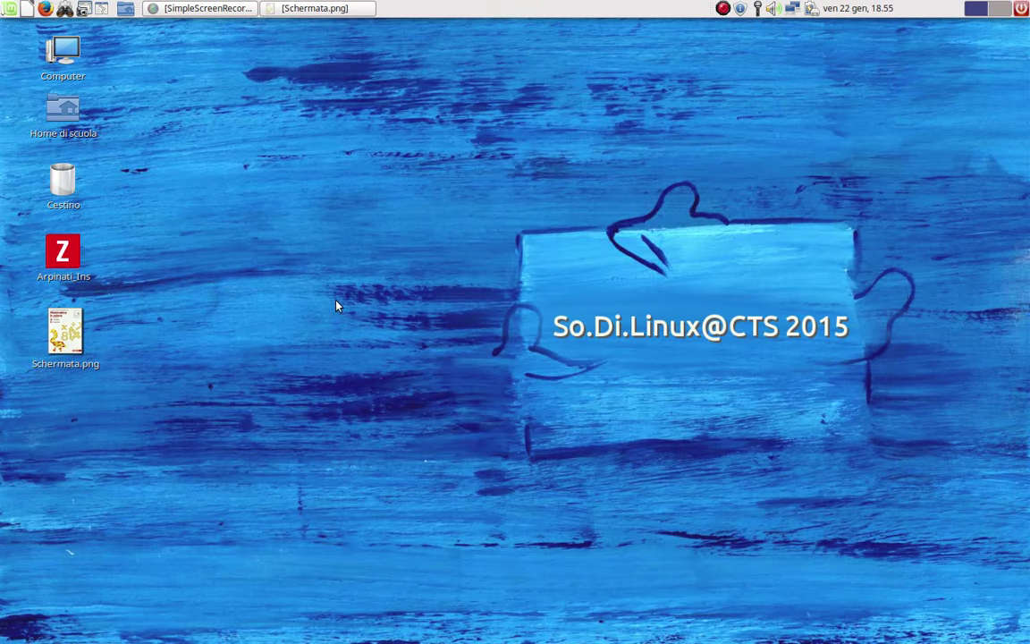
Open the Animazioni folder inside GeometriaB on the Arpinati_Ins volume
{"action": "double_click", "coordinate": [64, 247]}
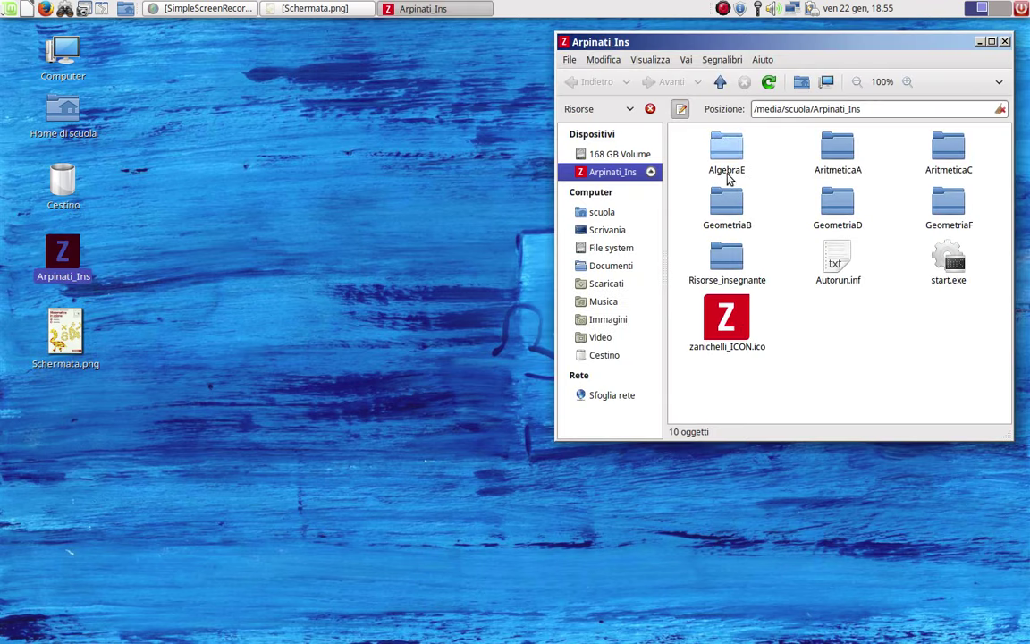
{"action": "double_click", "coordinate": [726, 201]}
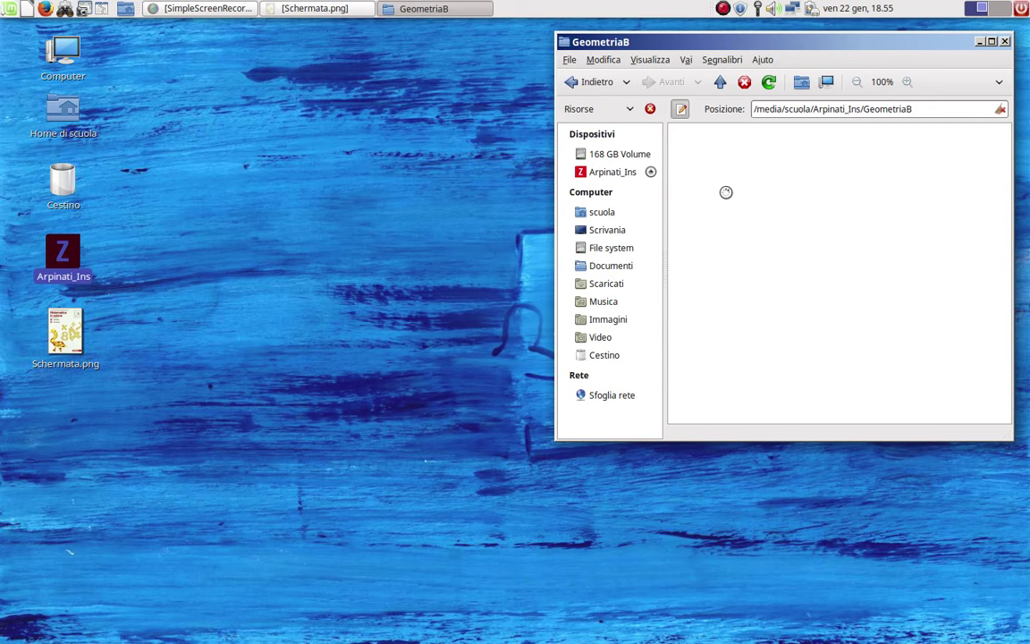
{"action": "double_click", "coordinate": [729, 147]}
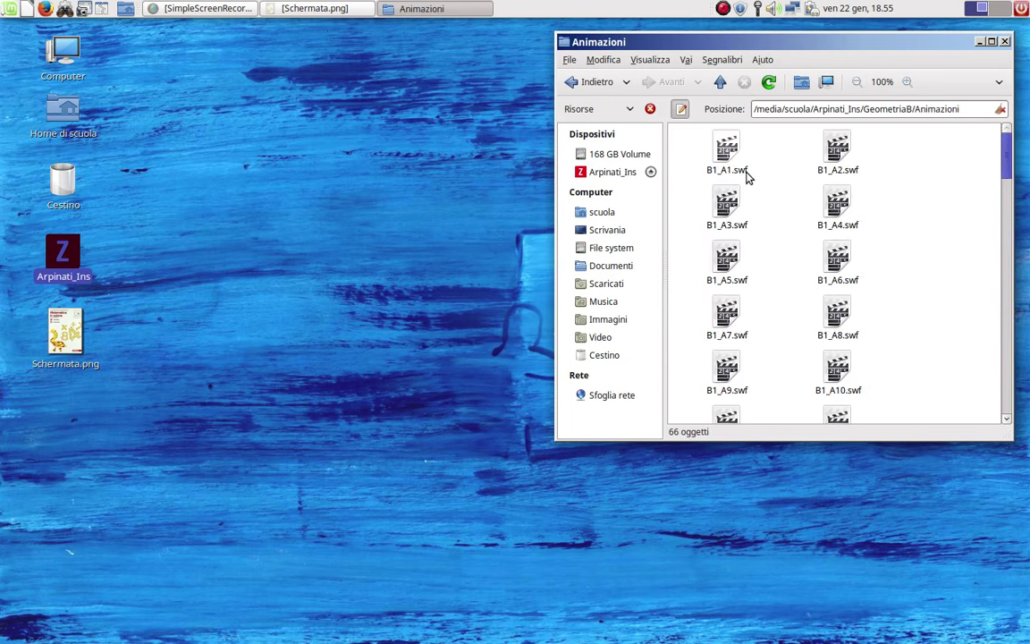
Open B1_A1.swf with Visualizzatore di SWF Gnash, remembering it for Shockwave Flash files, and close the player and the folder
{"action": "right_click", "coordinate": [733, 158]}
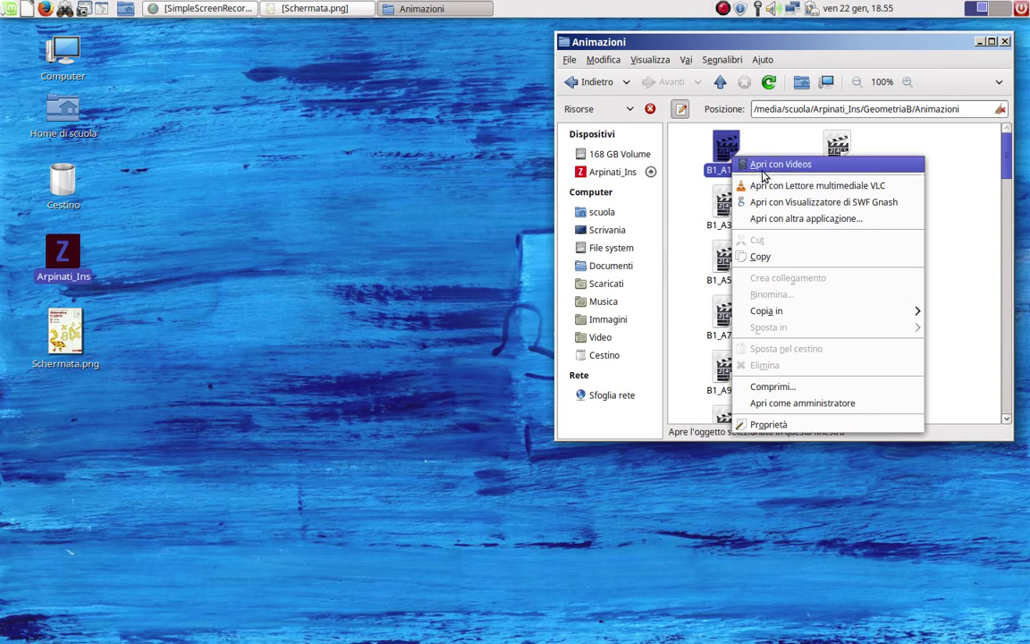
{"action": "left_click", "coordinate": [785, 219]}
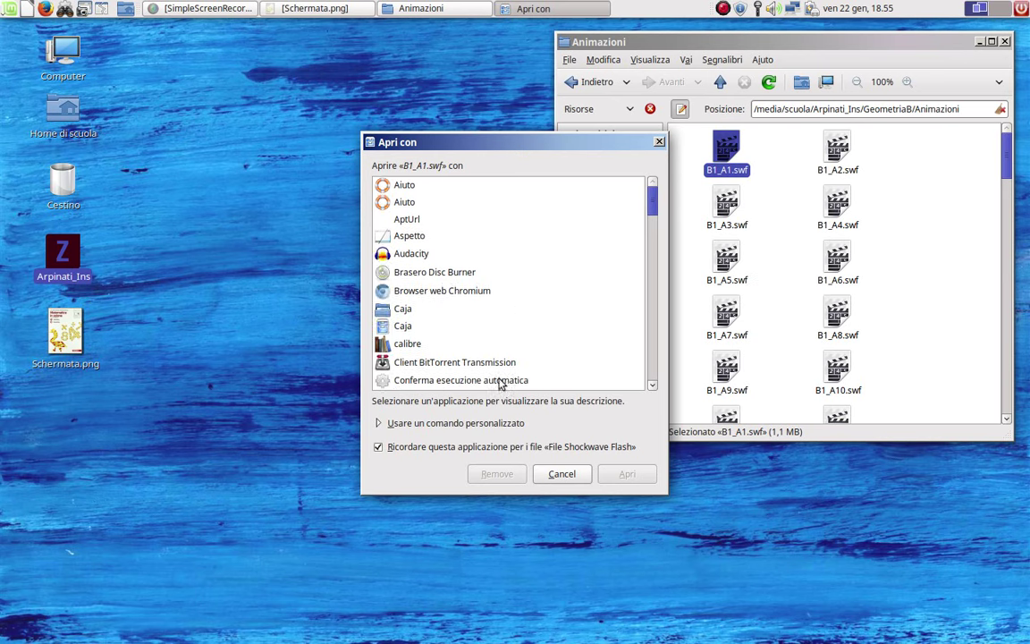
{"action": "scroll", "coordinate": [540, 300], "scroll_direction": "down", "scroll_amount": 9}
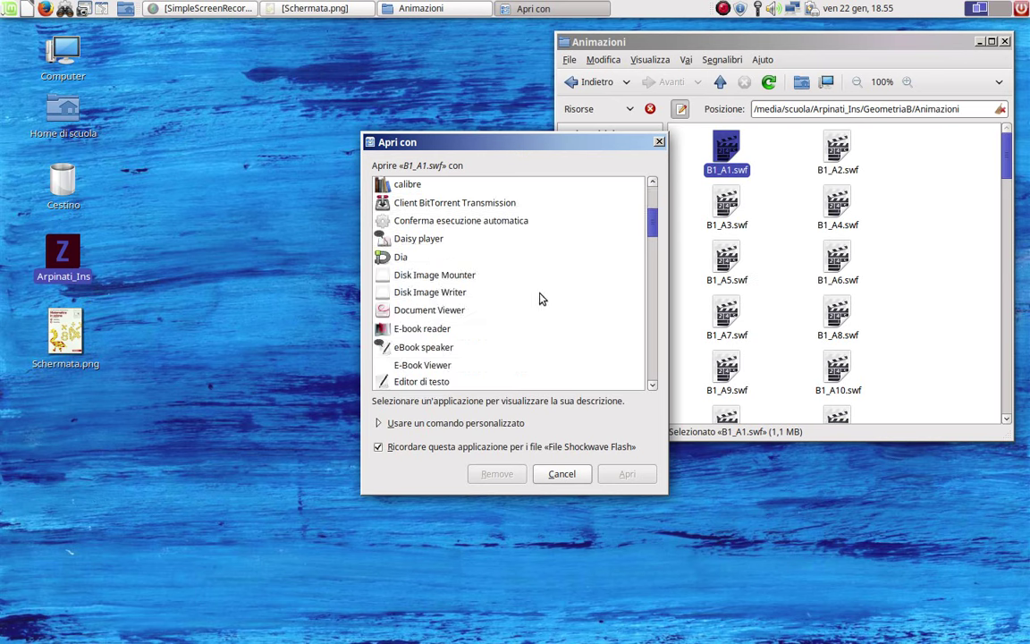
{"action": "scroll", "coordinate": [539, 300], "scroll_direction": "down", "scroll_amount": 3}
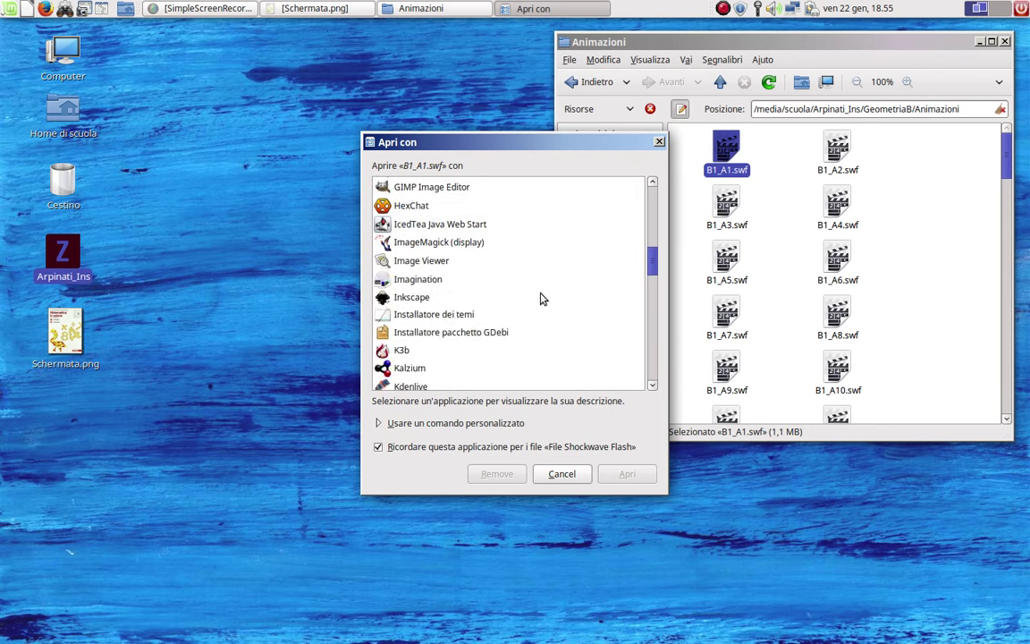
{"action": "scroll", "coordinate": [540, 299], "scroll_direction": "down", "scroll_amount": 4}
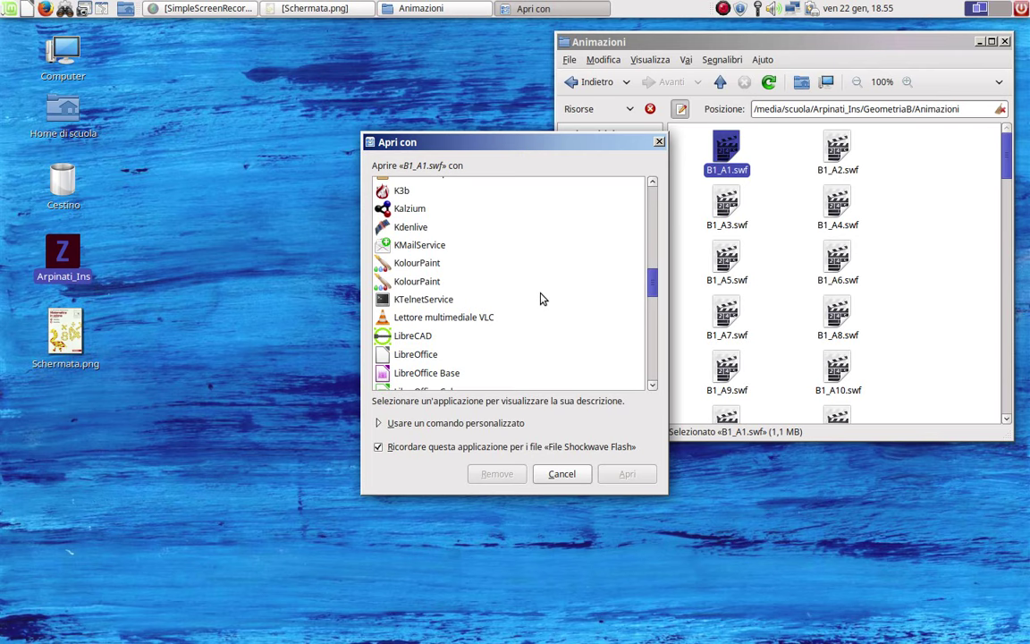
{"action": "scroll", "coordinate": [547, 274], "scroll_direction": "down", "scroll_amount": 10}
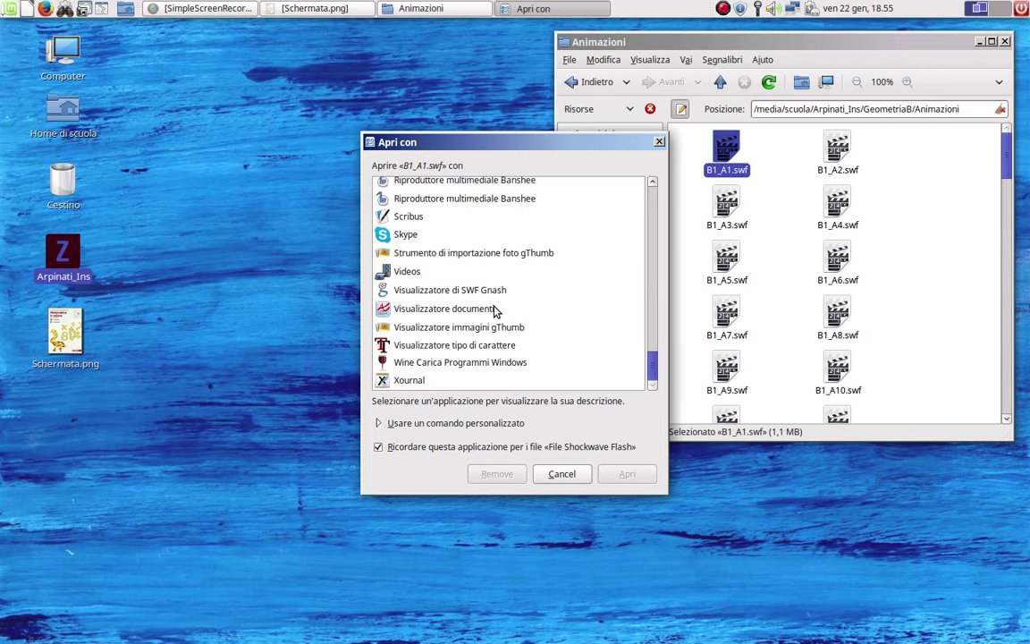
{"action": "left_click", "coordinate": [416, 293]}
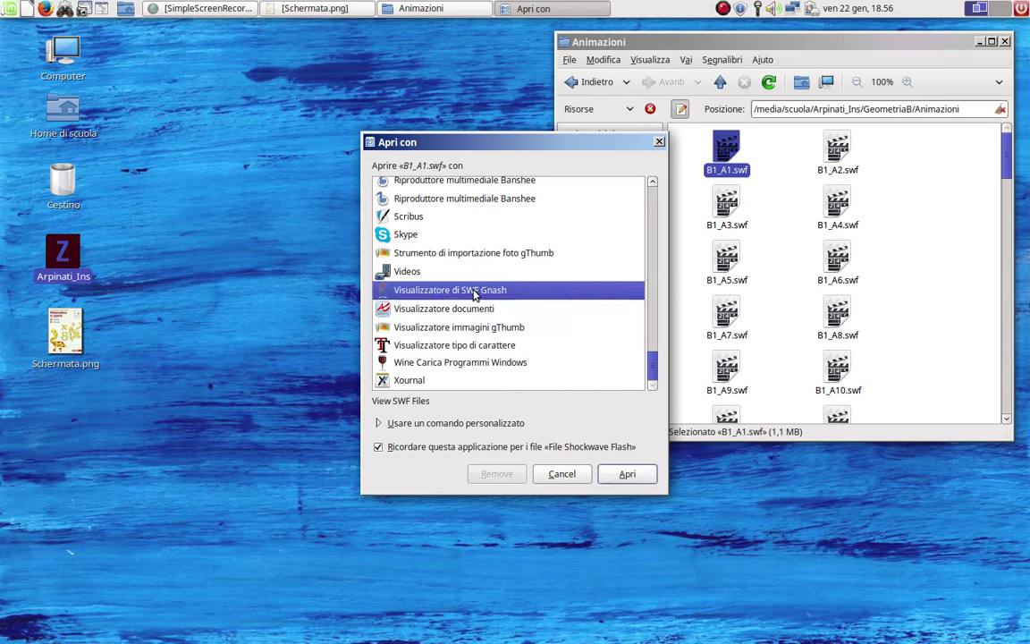
{"action": "left_click", "coordinate": [627, 473]}
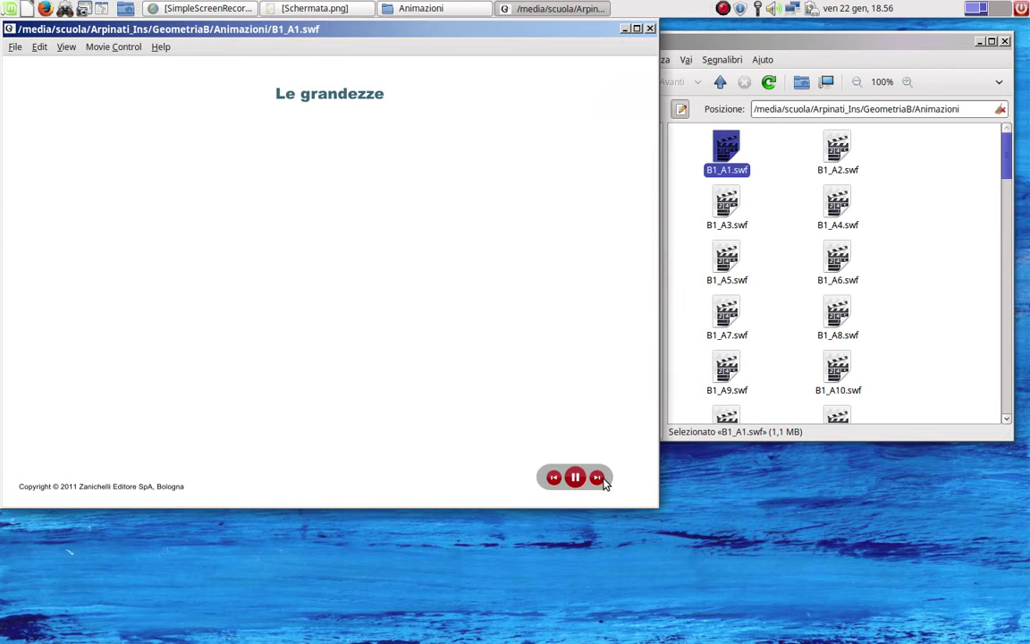
{"action": "left_click", "coordinate": [650, 28]}
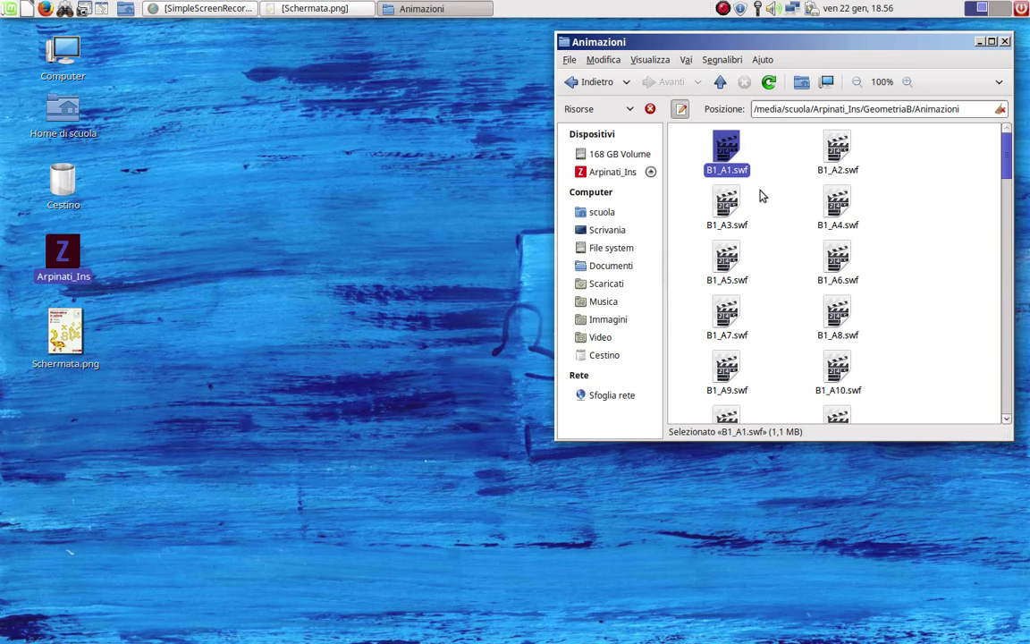
{"action": "left_click", "coordinate": [1004, 41]}
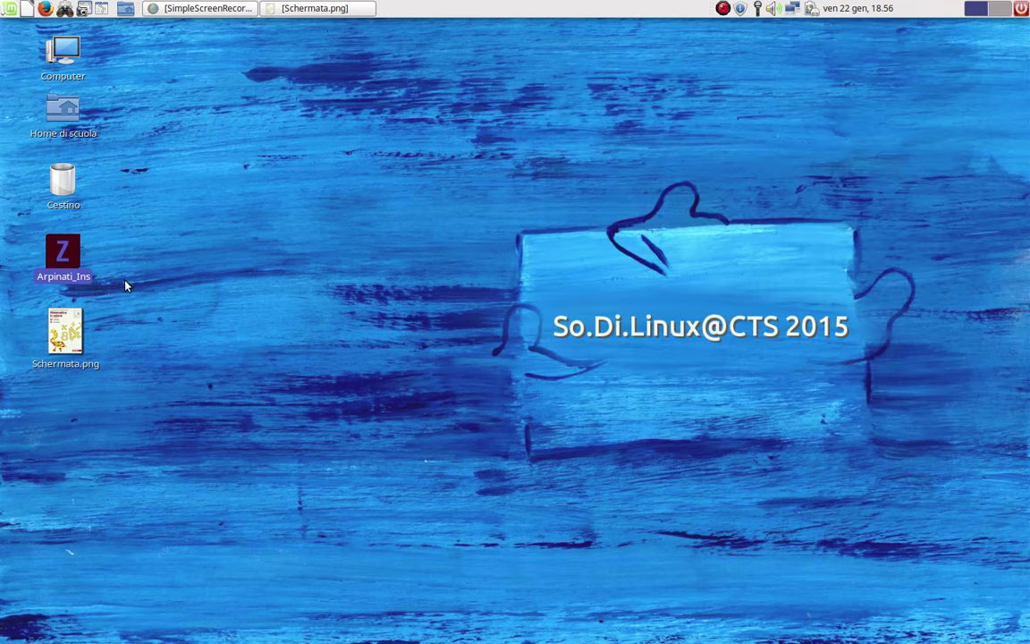
Launch start.exe from the Arpinati_Ins volume and move the Matematica in azione window to the middle of the desktop
{"action": "double_click", "coordinate": [65, 246]}
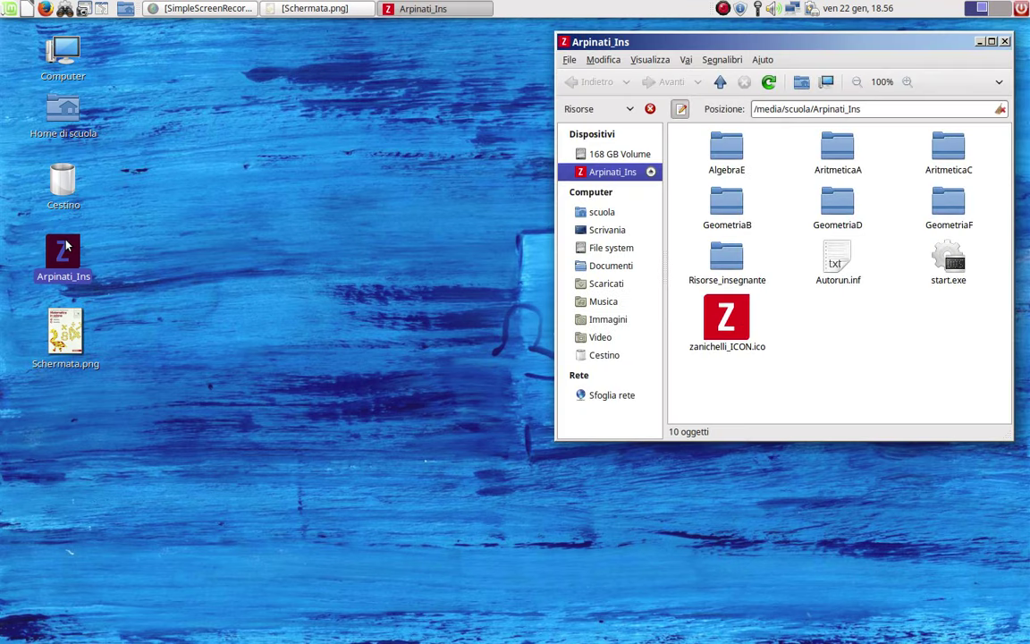
{"action": "double_click", "coordinate": [943, 256]}
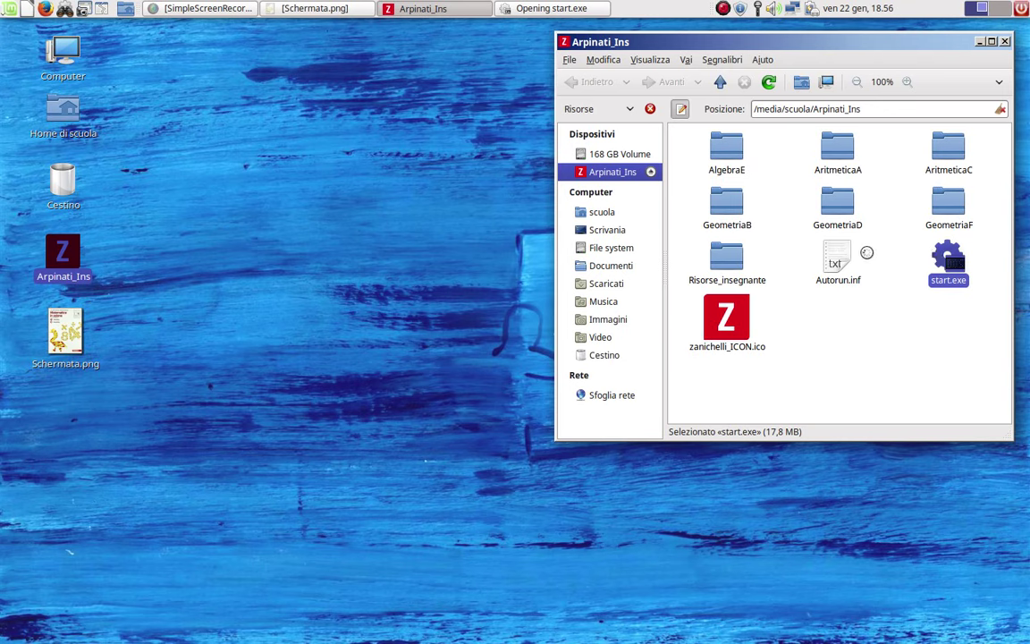
{"action": "left_click", "coordinate": [890, 334]}
{"action": "left_click_drag", "start_coordinate": [846, 40], "coordinate": [664, 63]}
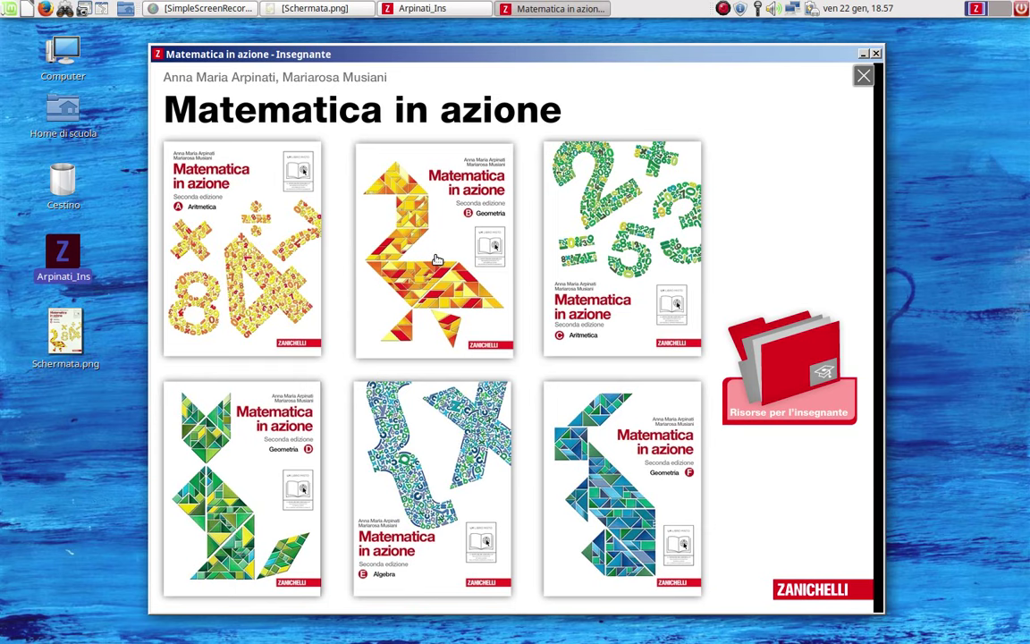
Open the Geometria B book and view pages 18-19 and 16-17 of Capitolo 1, returning to the chapter's page overview
{"action": "left_click", "coordinate": [437, 259]}
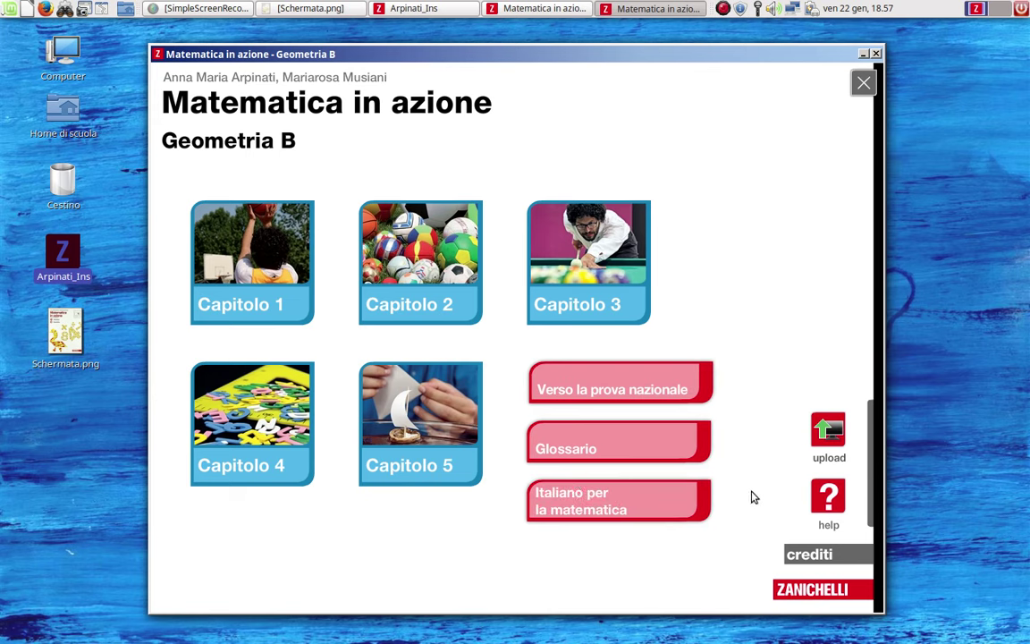
{"action": "left_click", "coordinate": [250, 240]}
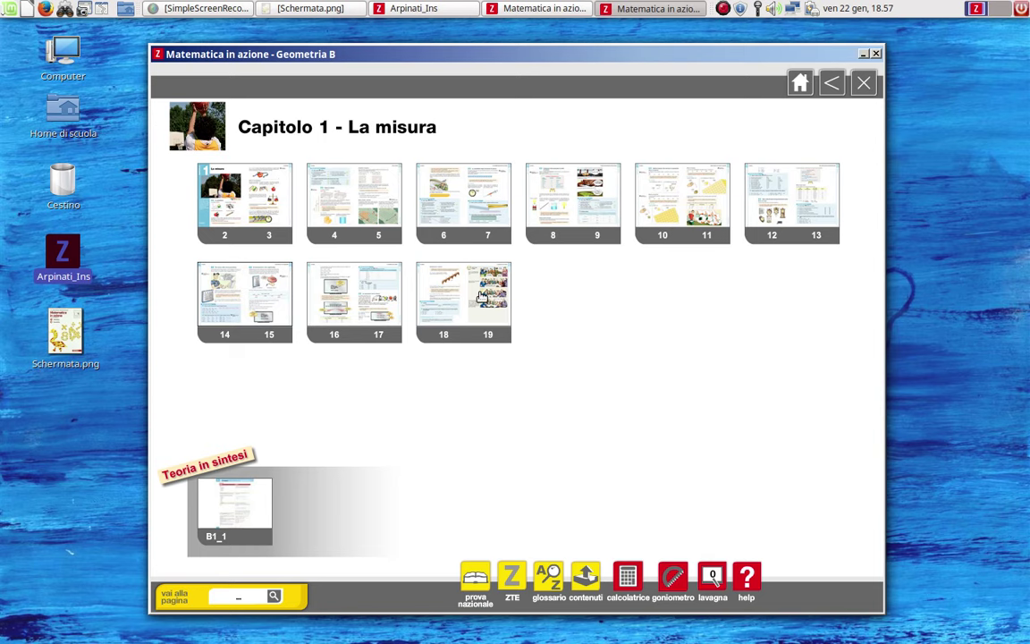
{"action": "left_click", "coordinate": [481, 295]}
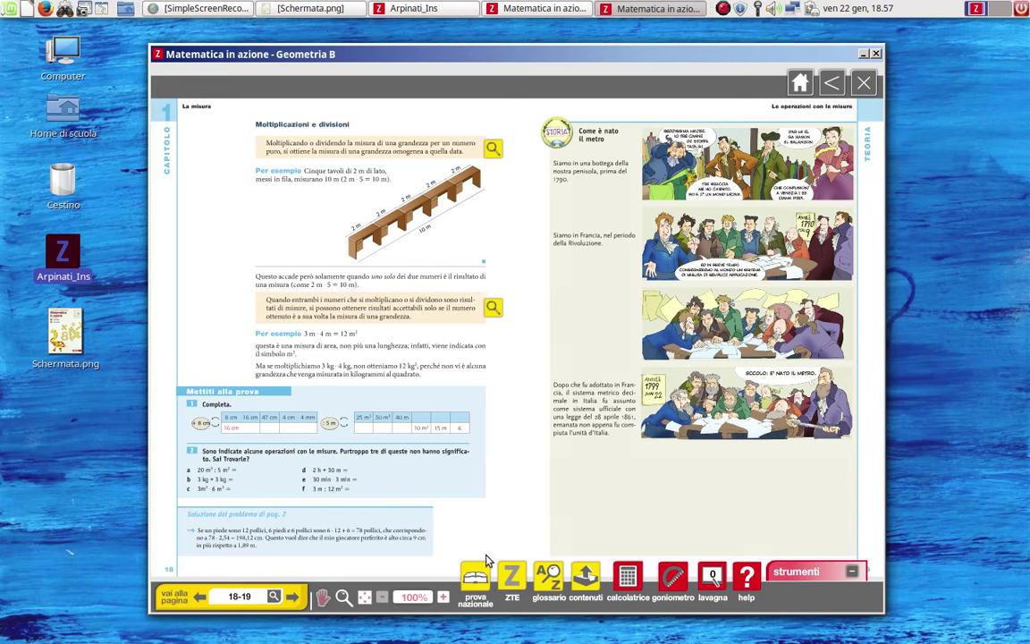
{"action": "left_click", "coordinate": [831, 83]}
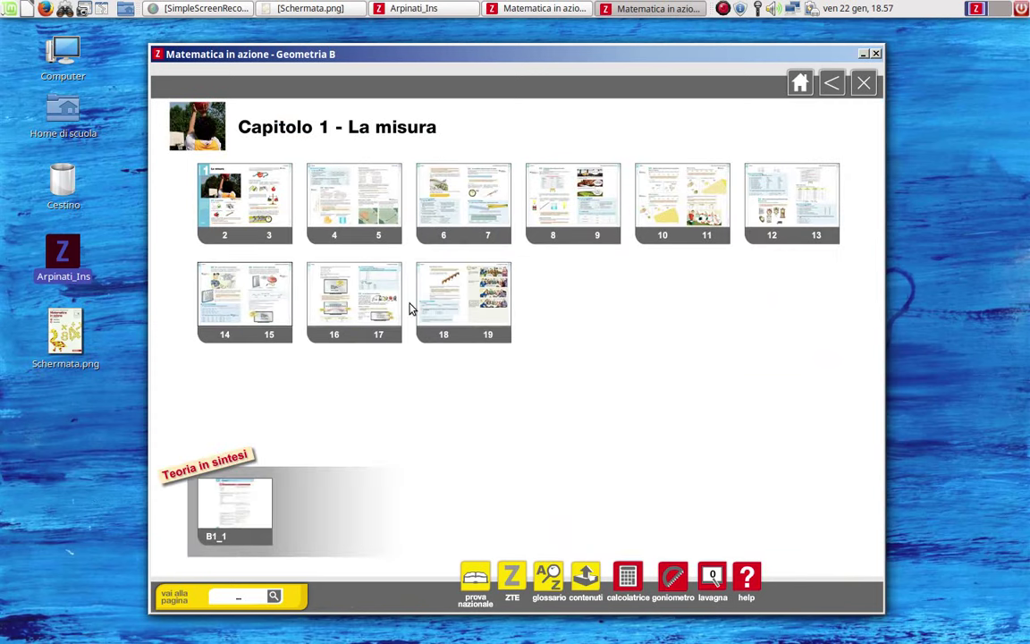
{"action": "left_click", "coordinate": [314, 277]}
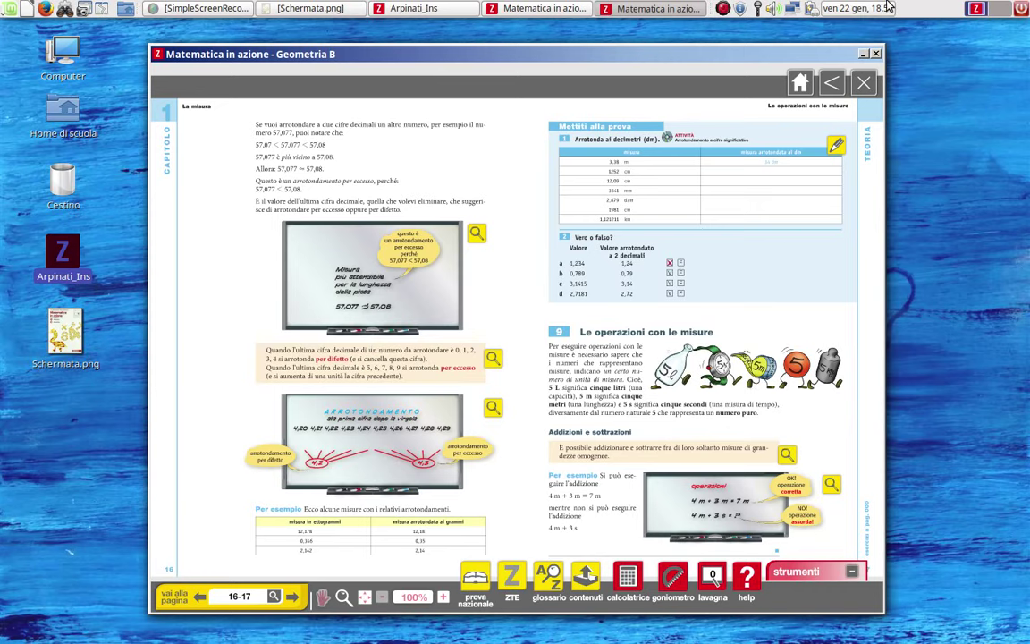
{"action": "left_click", "coordinate": [831, 84]}
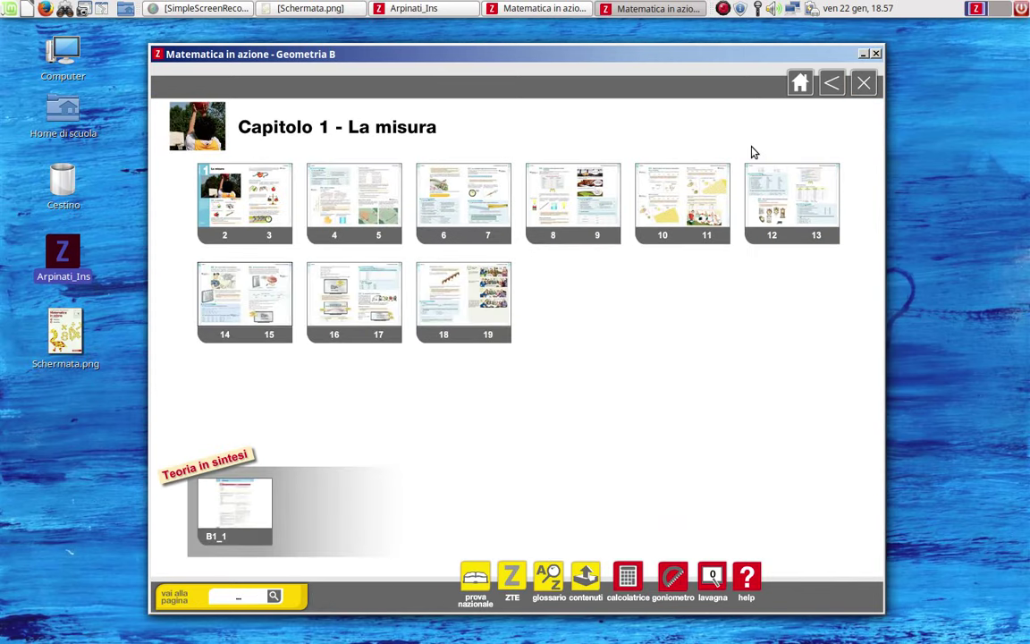
Play the video "Piedi, pollici e canestri" from pages 2-3 of Capitolo 1, and close it
{"action": "left_click", "coordinate": [238, 229]}
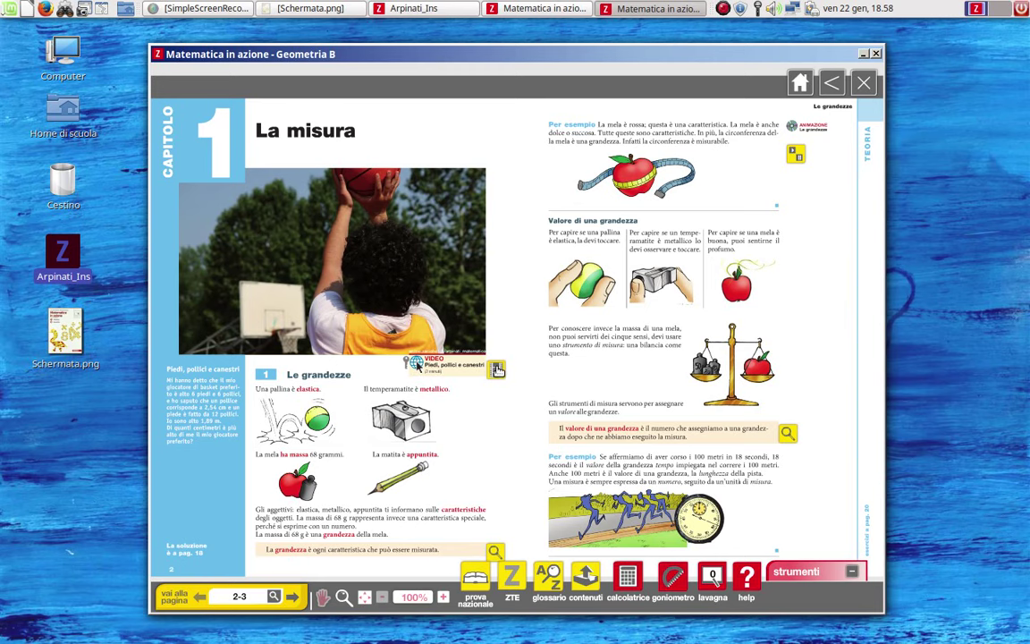
{"action": "left_click", "coordinate": [416, 365]}
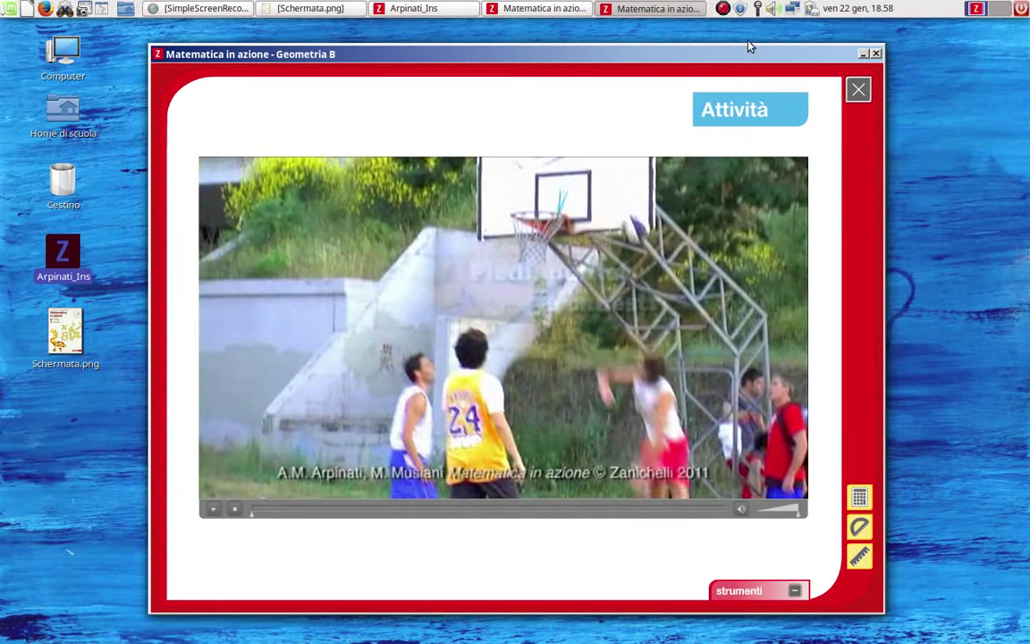
{"action": "left_click", "coordinate": [859, 90]}
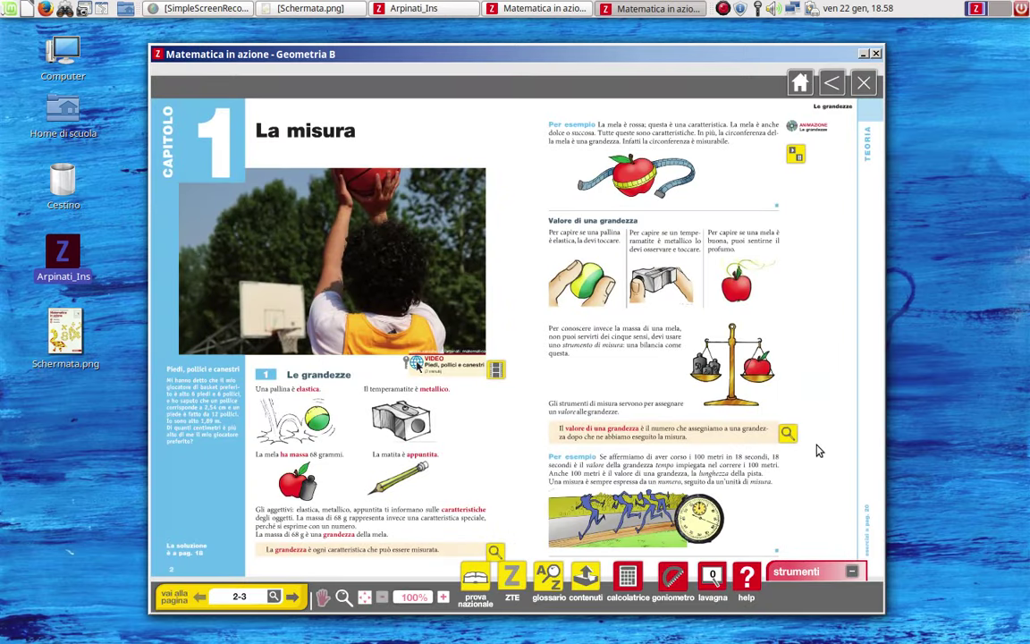
Leave Capitolo 1 and view pages 94-95 of Capitolo 3, returning to that chapter's page overview
{"action": "left_click", "coordinate": [832, 85]}
{"action": "left_click", "coordinate": [831, 85]}
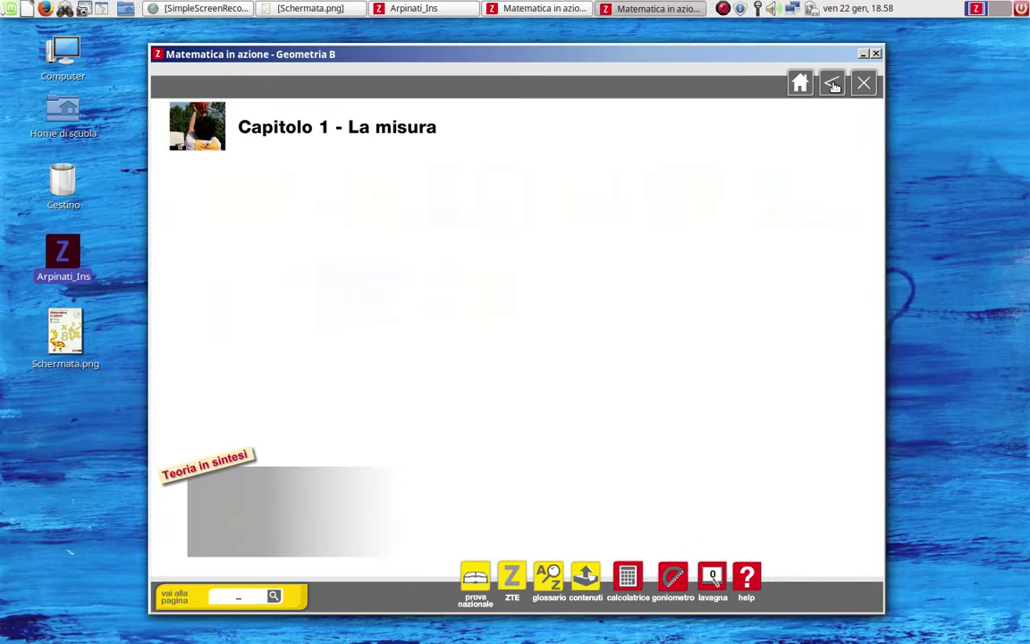
{"action": "left_click", "coordinate": [563, 278]}
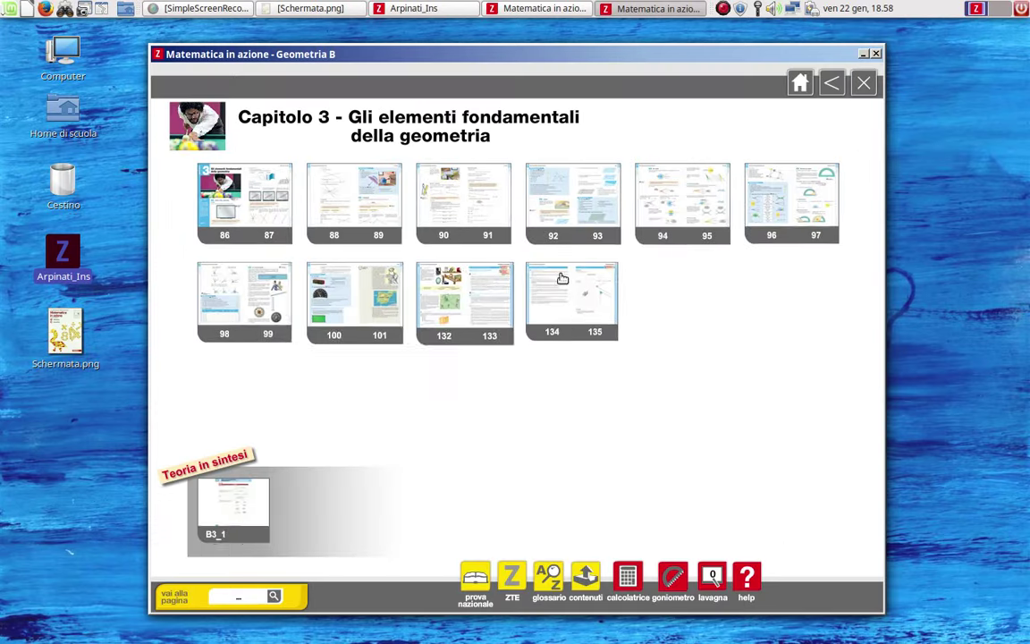
{"action": "left_click", "coordinate": [677, 206]}
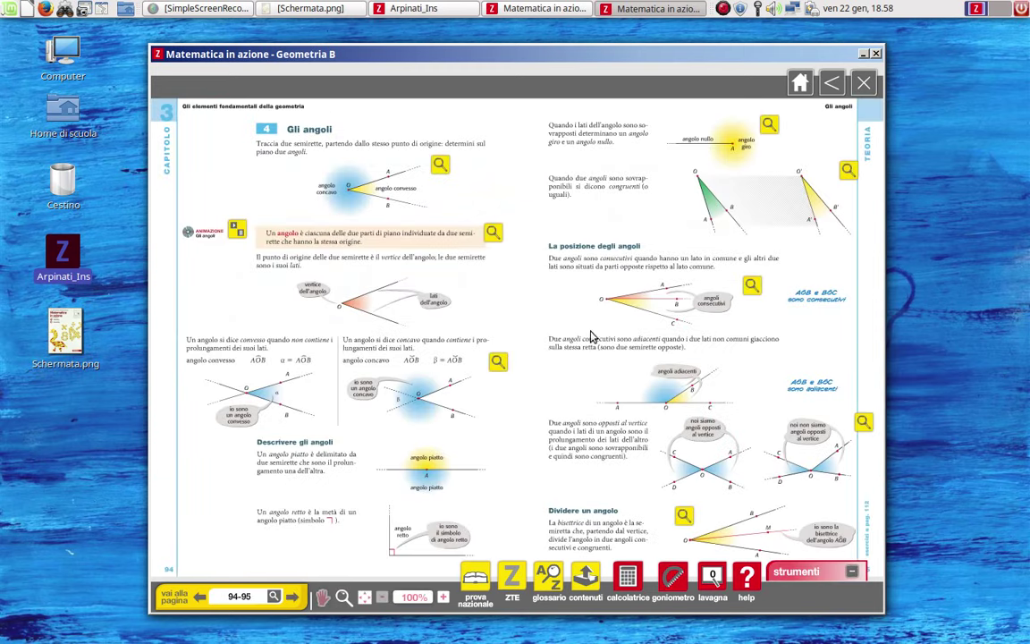
{"action": "left_click", "coordinate": [831, 82]}
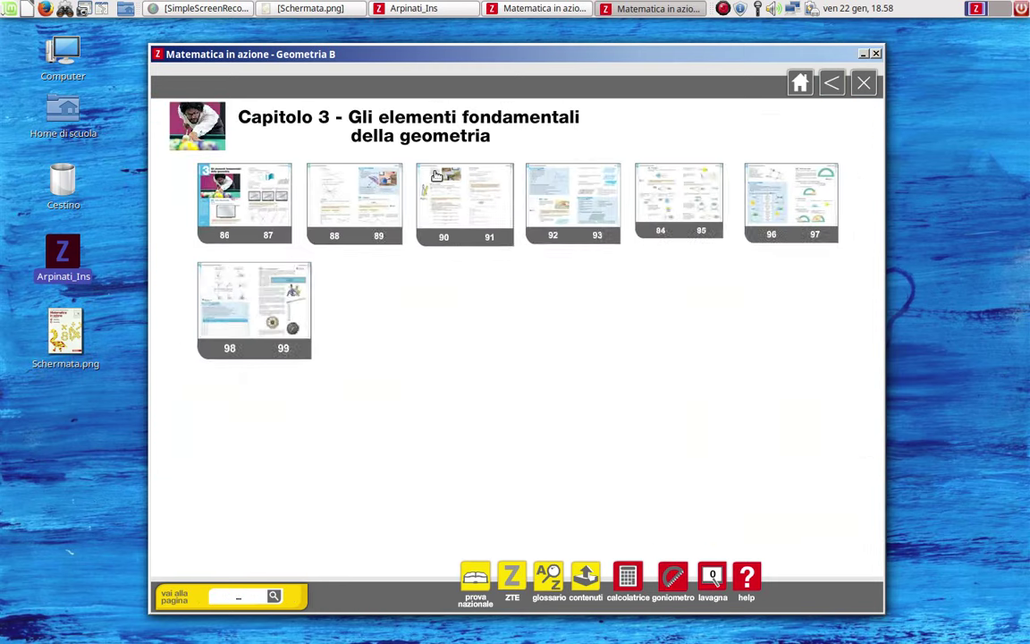
Open pages 86-87 of Capitolo 3 and start the video "Biliardo, angoli e buche"
{"action": "left_click", "coordinate": [253, 213]}
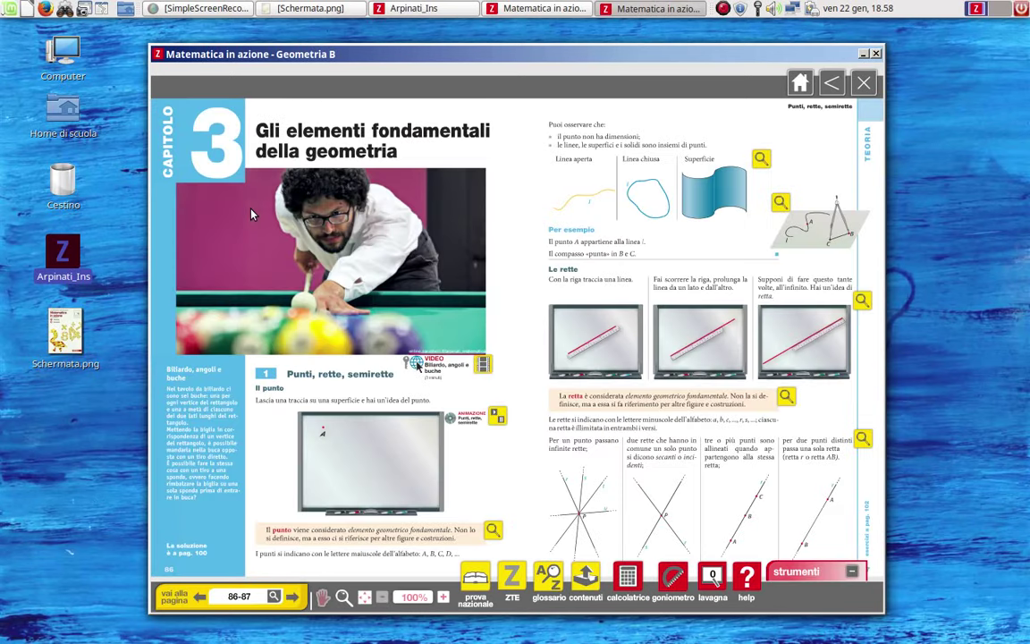
{"action": "left_click", "coordinate": [484, 363]}
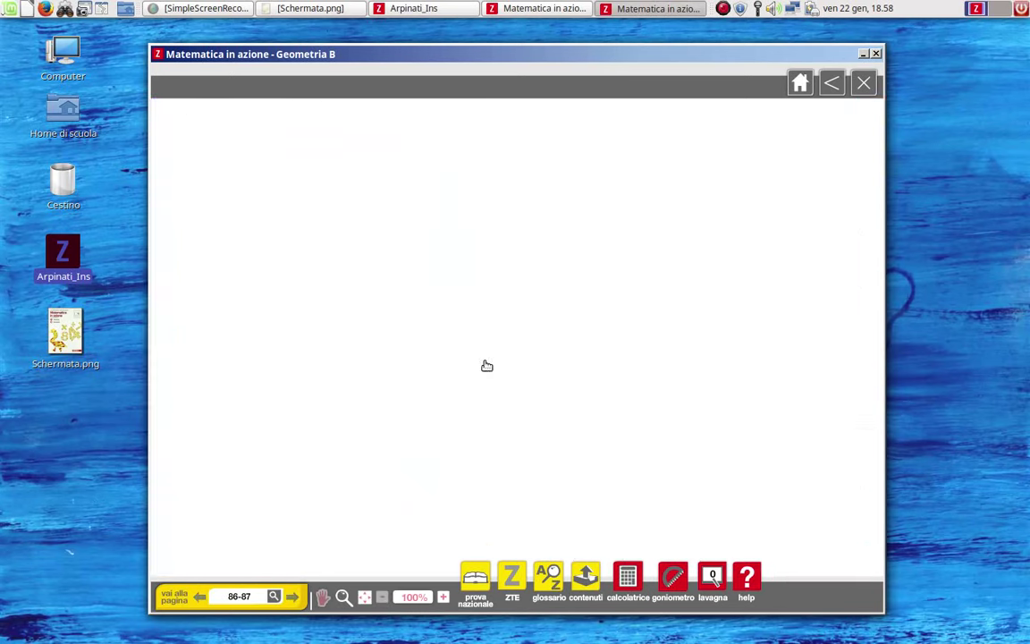